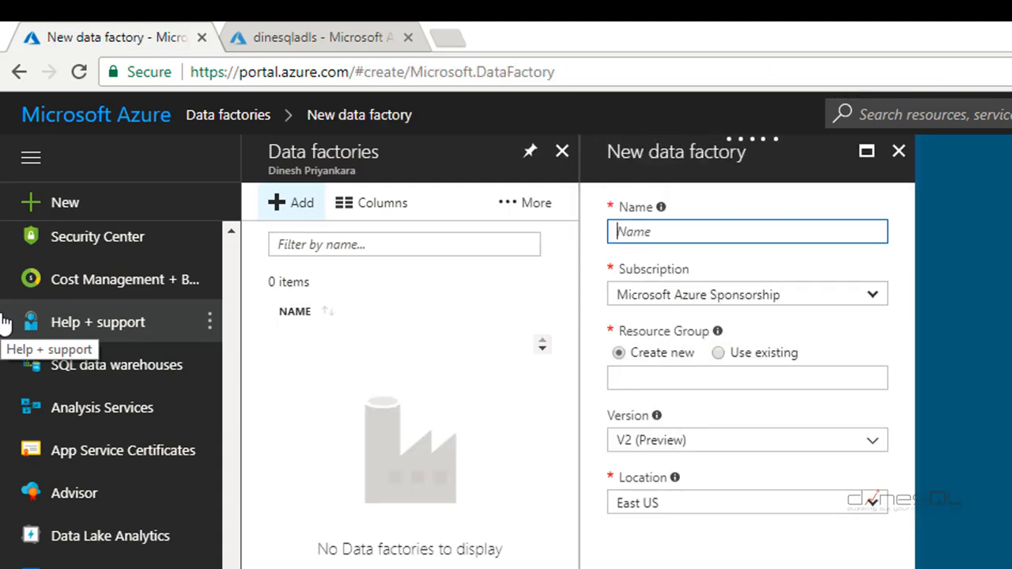
Name the new data factory dinesqladf01 and assign it to the existing resource group dinesqlasrg.
type("dinesql")
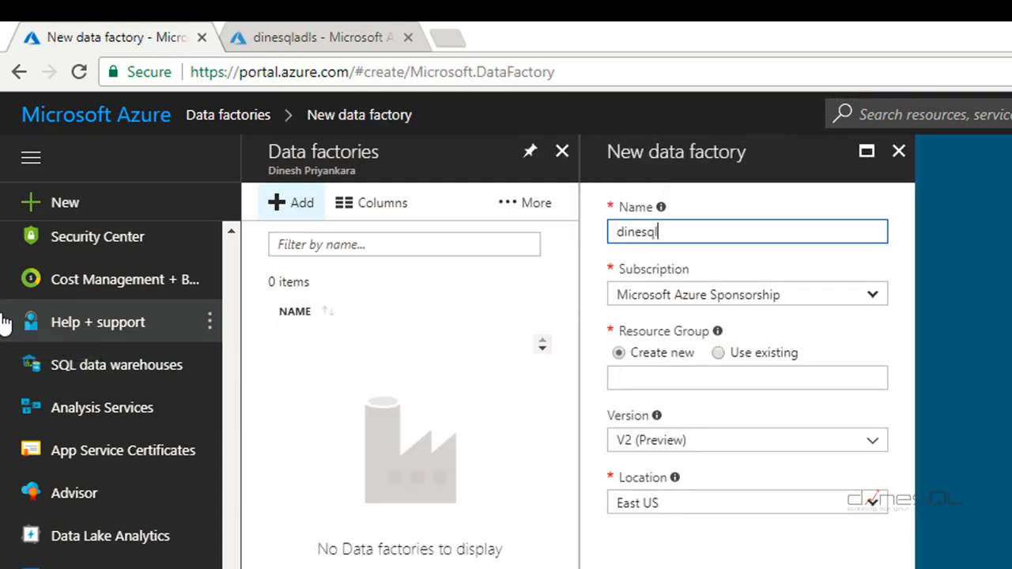
type("adf01")
key("Tab")
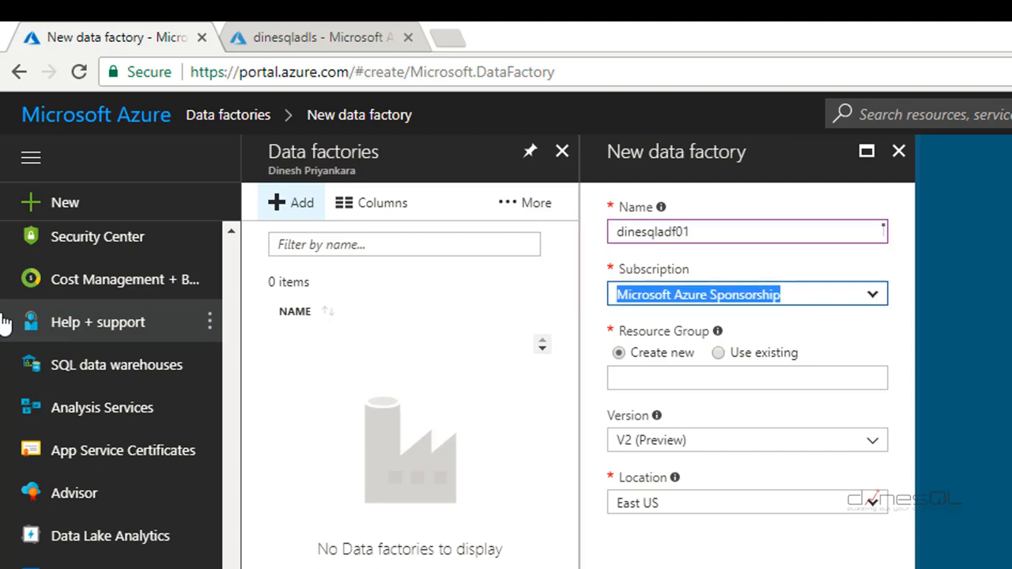
left_click(720, 353)
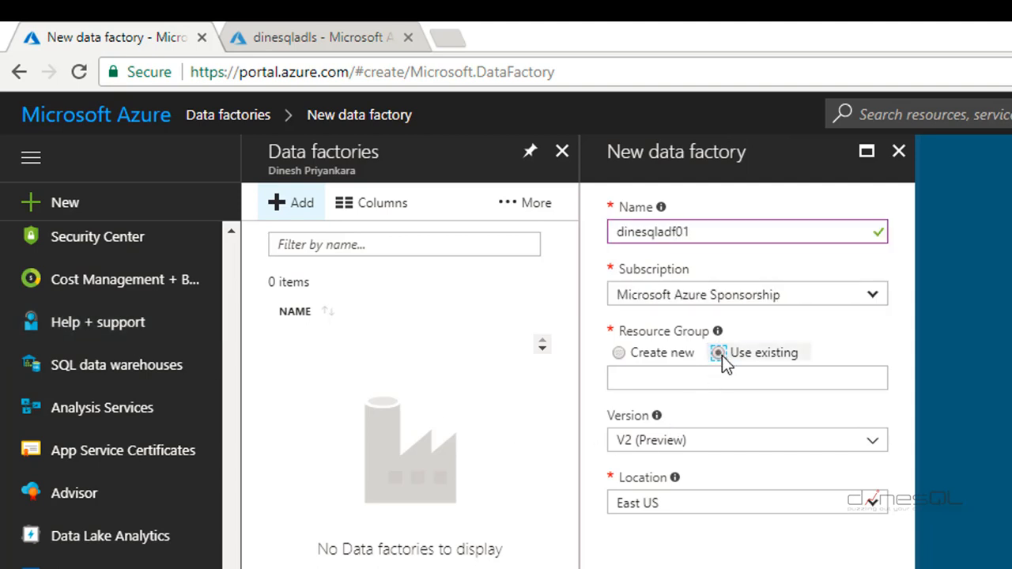
left_click(862, 381)
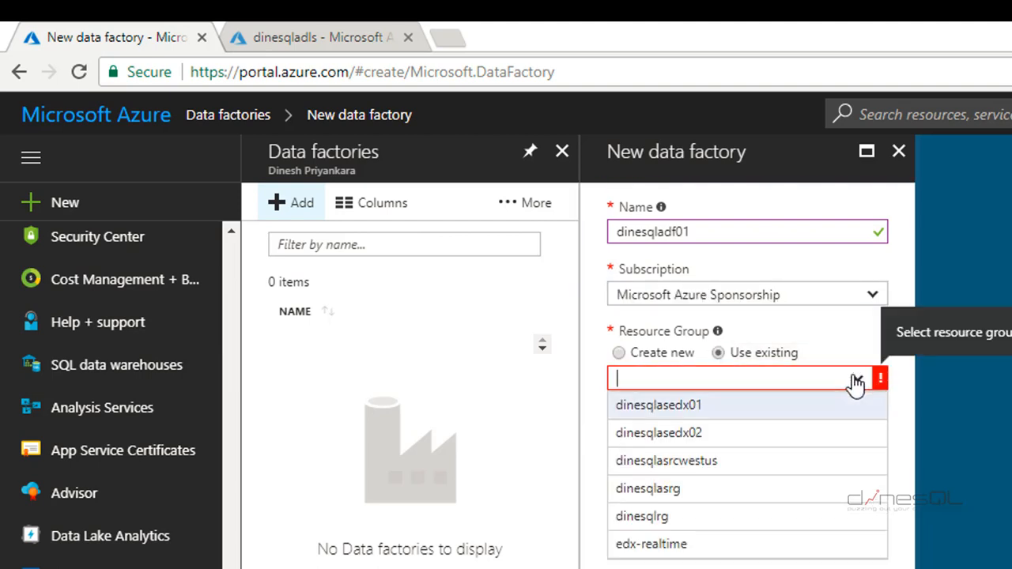
left_click(702, 487)
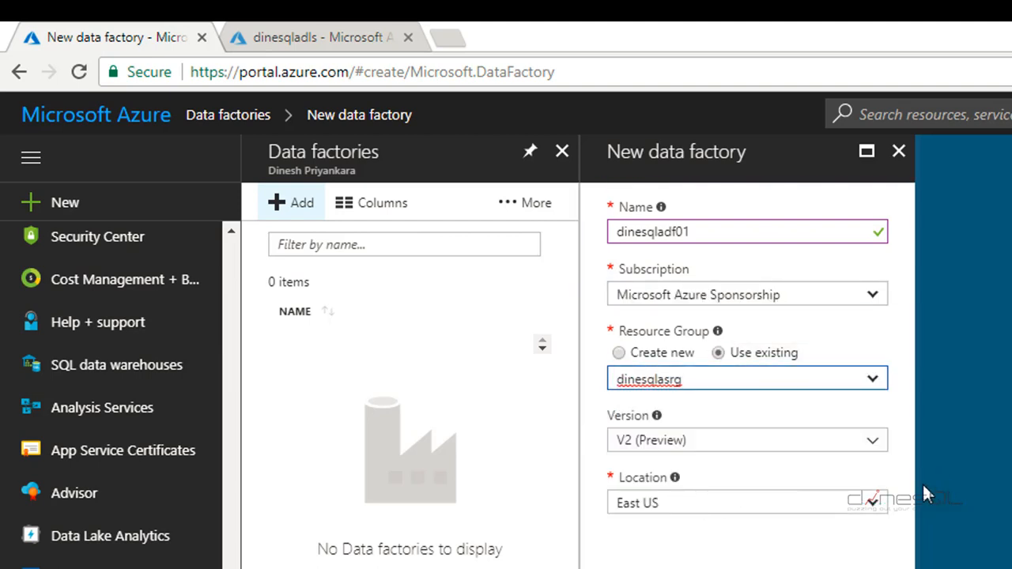
Choose version V2 (Preview) and location East US 2 for the data factory, and create it.
left_click(861, 445)
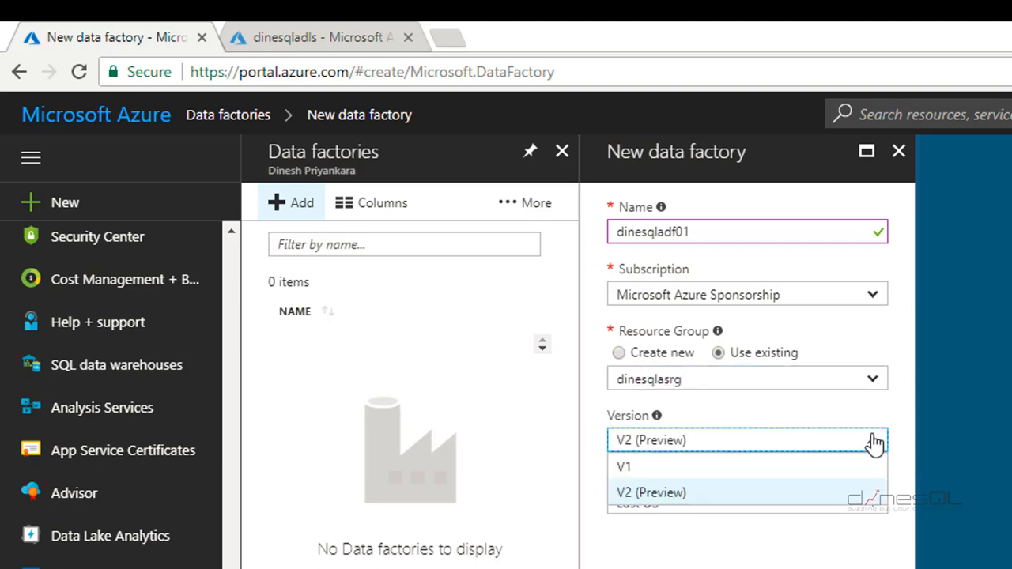
left_click(850, 496)
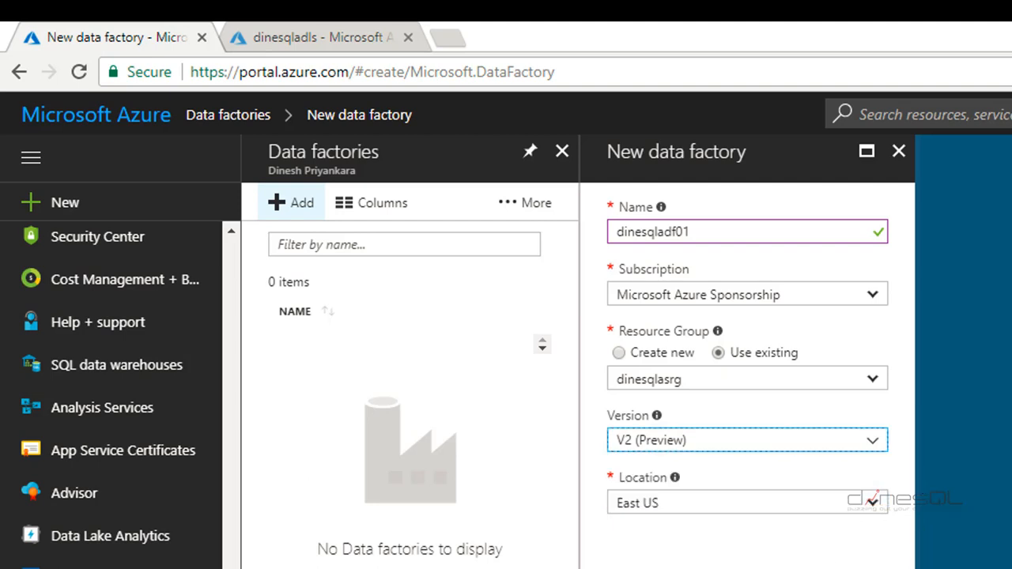
left_click(875, 506)
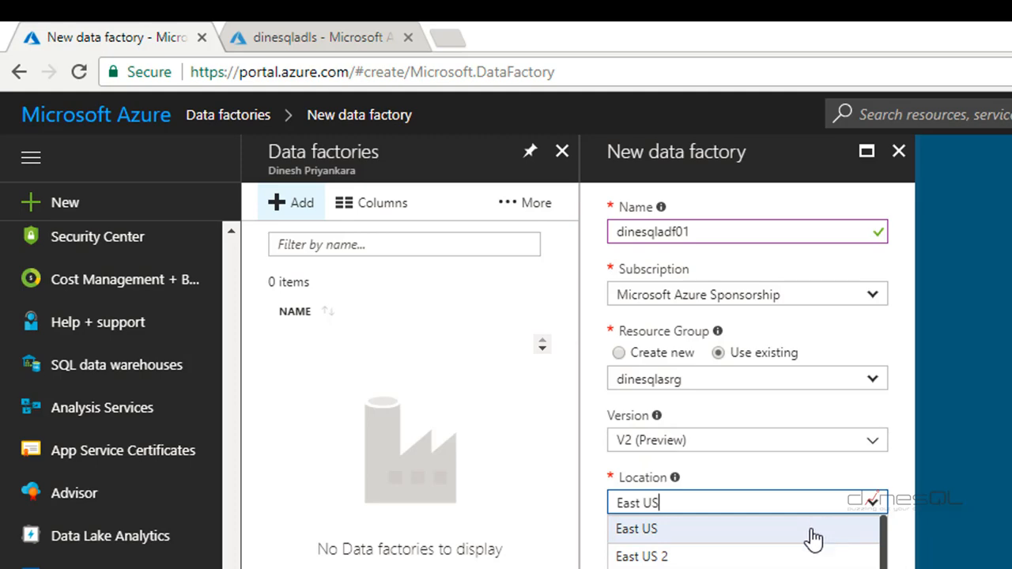
left_click(708, 558)
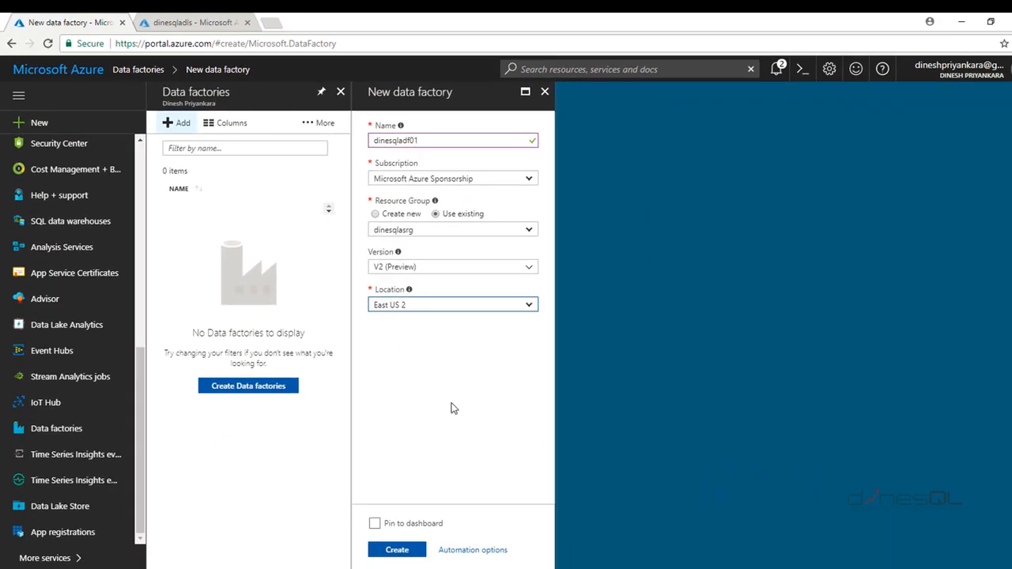
left_click(400, 537)
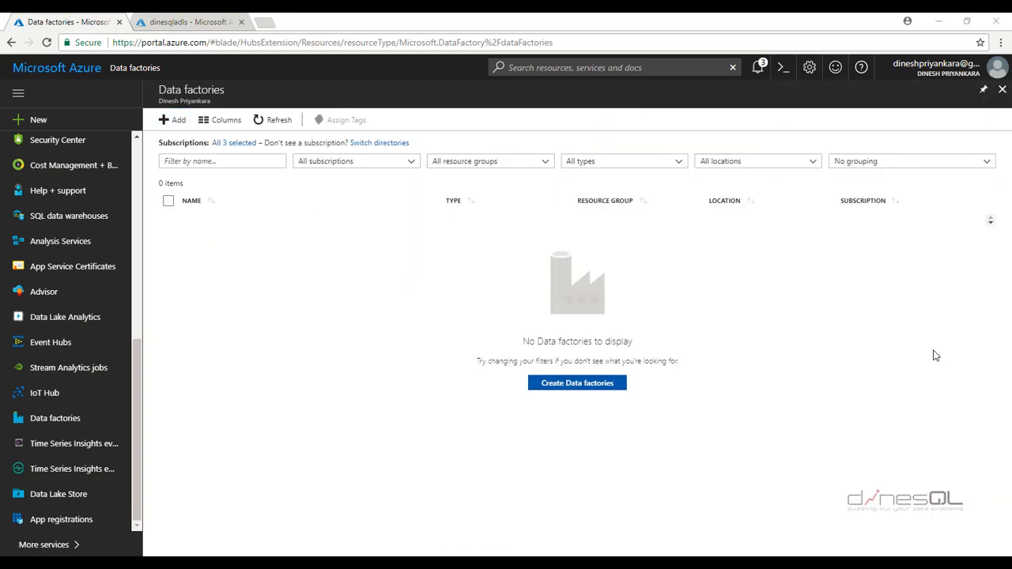
Refresh the list of data factories and open dinesqladf01.
left_click(286, 124)
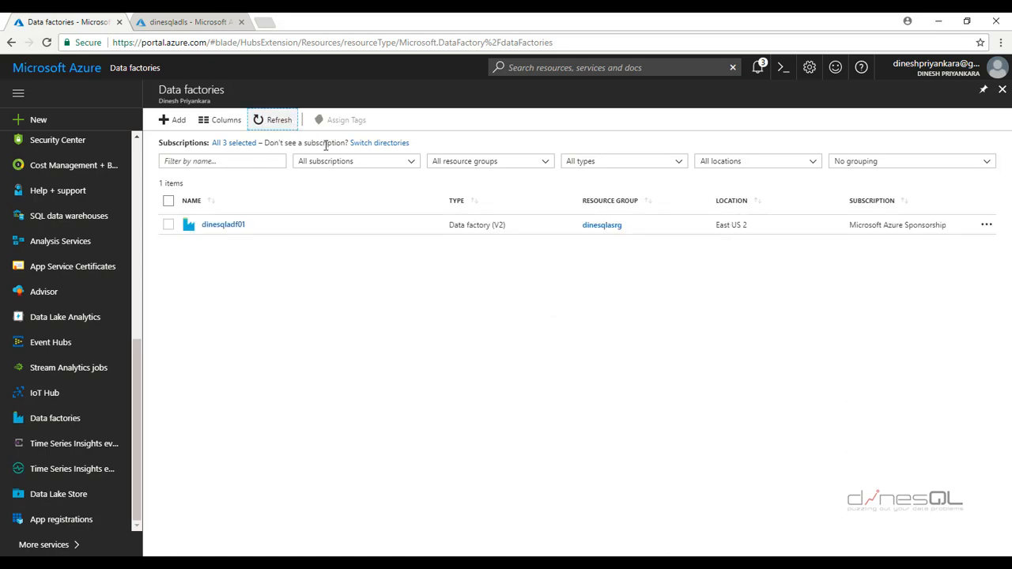
left_click(229, 230)
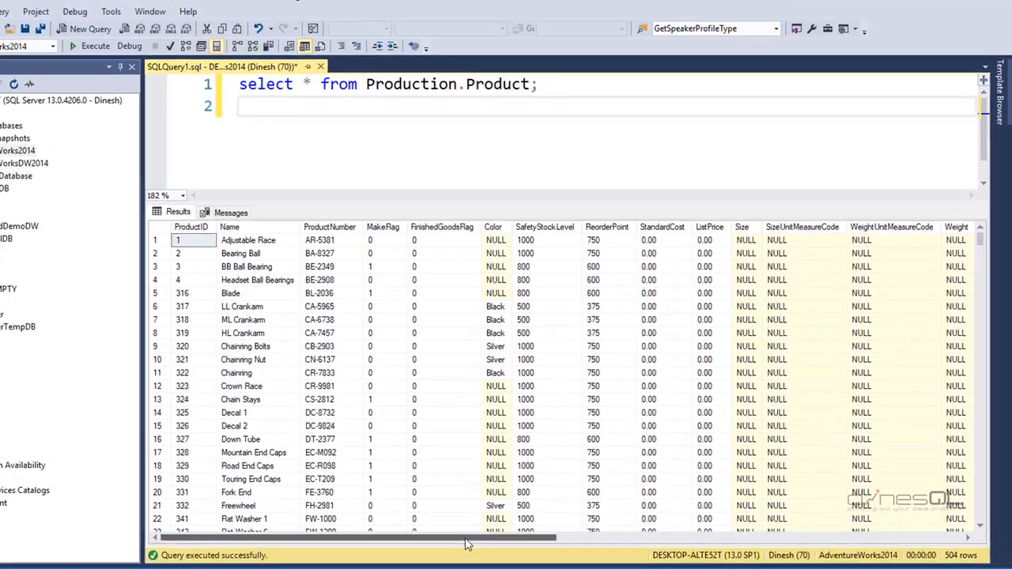
Switch to SQL Server Management Studio and examine the rows and all columns of the Production.Product query results.
left_click_drag(519, 514, 898, 515)
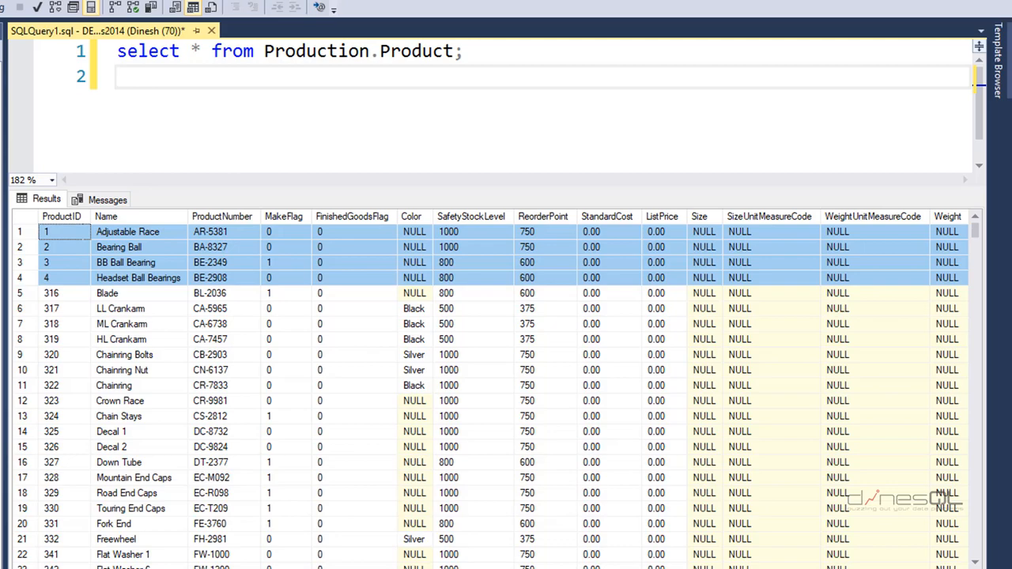
scroll(490, 388, "right", 10)
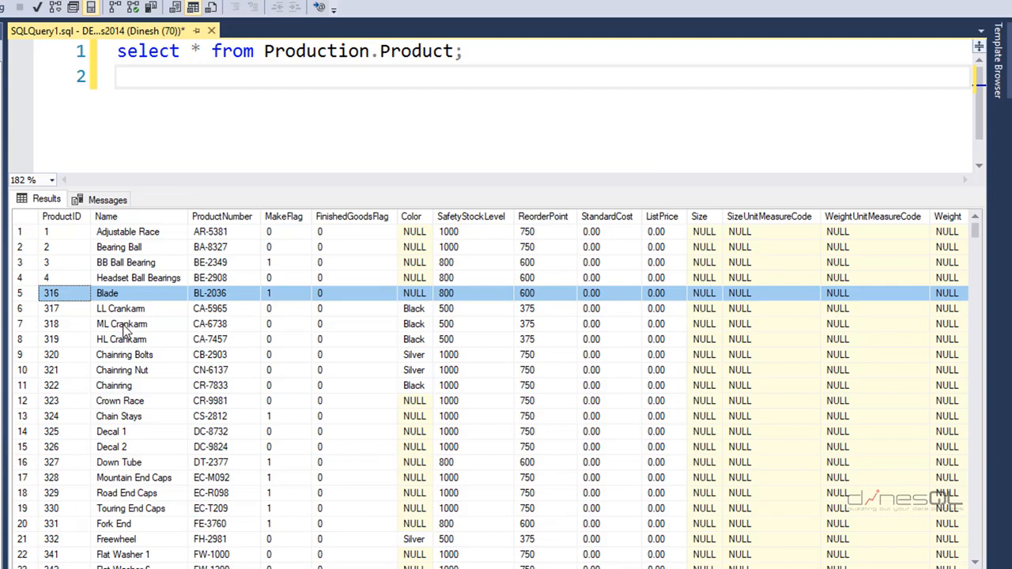
left_click_drag(340, 568, 823, 568)
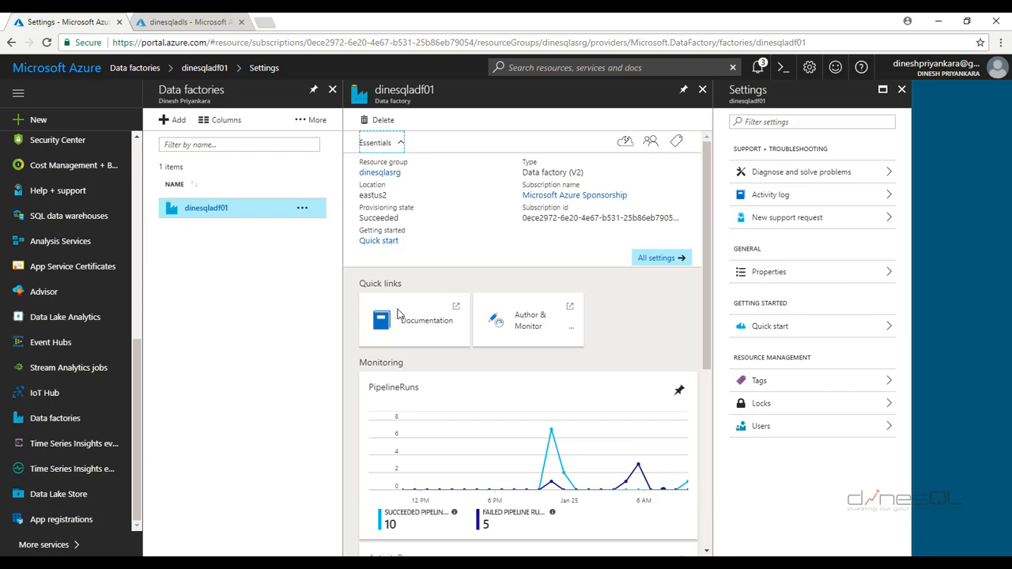
Switch to the Azure portal, return to the overview of the dinesqladls Data Lake Store and browse its stored data.
left_click(210, 22)
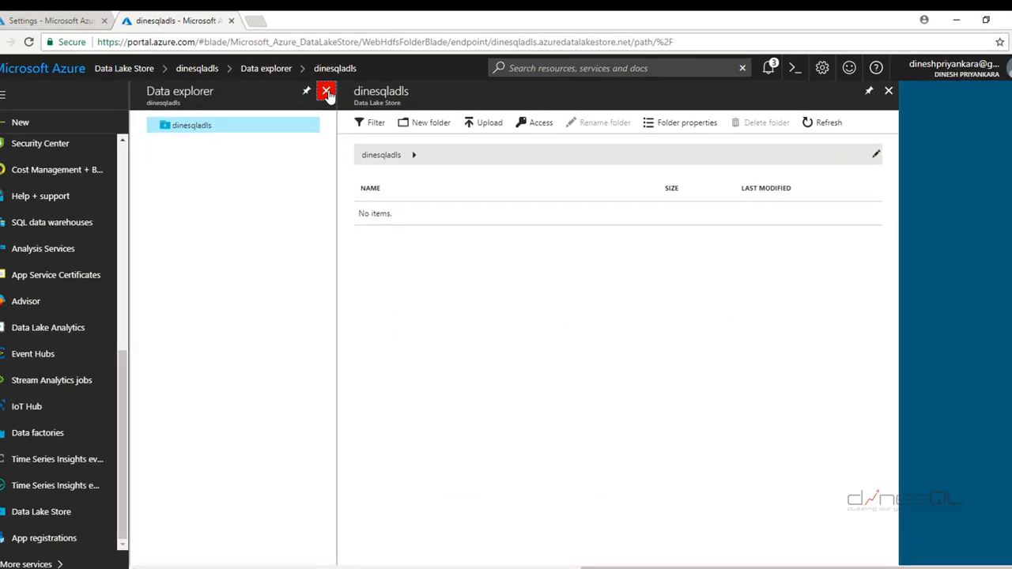
left_click(327, 93)
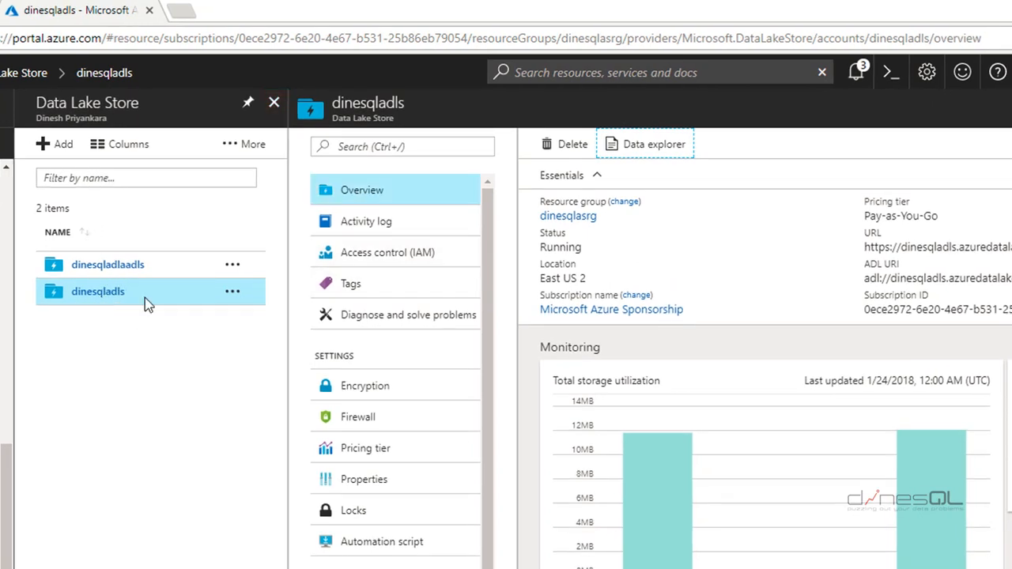
left_click(666, 145)
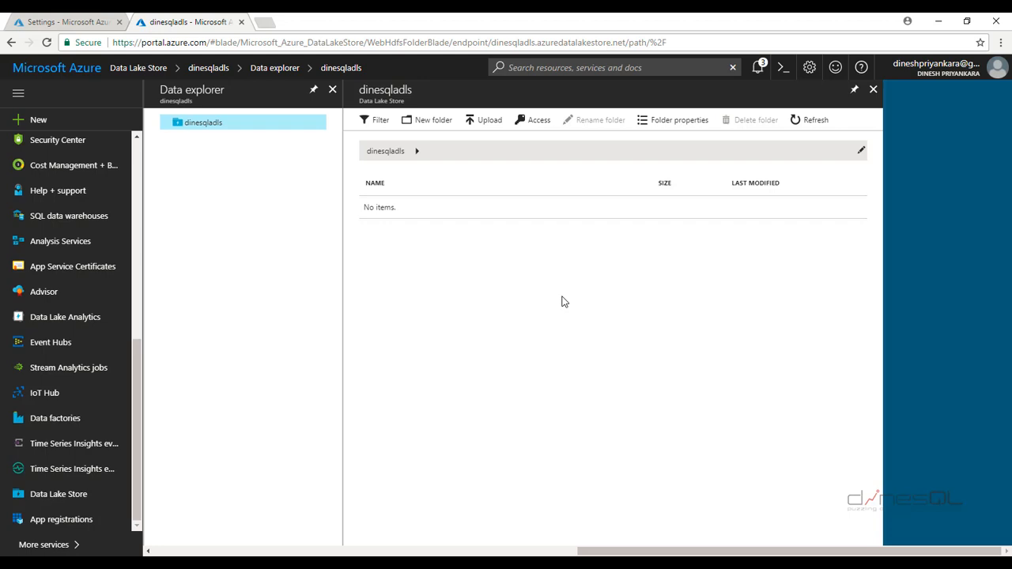
Open the Azure Active Directory app registrations and list all apps.
left_click(67, 519)
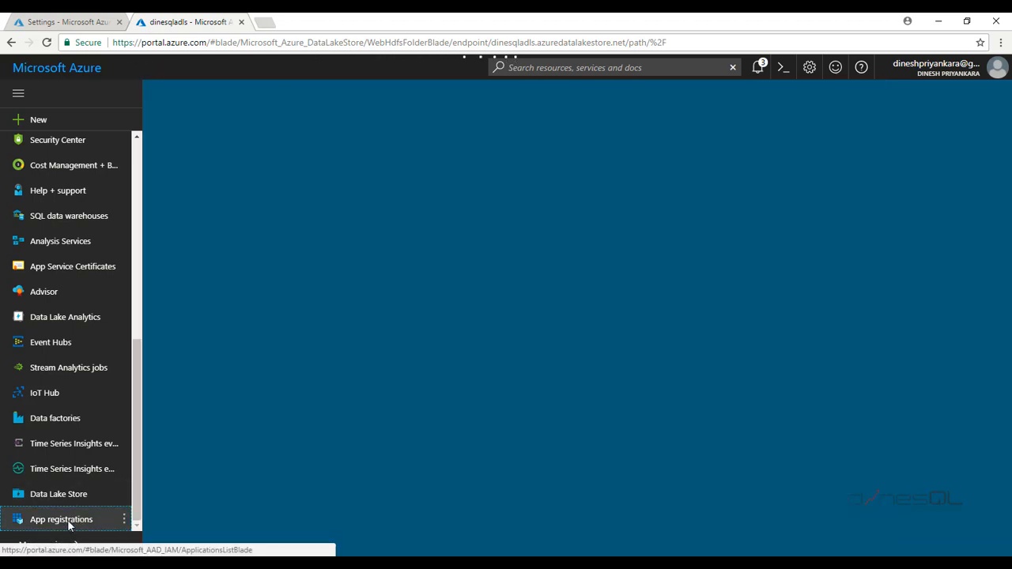
left_click(395, 167)
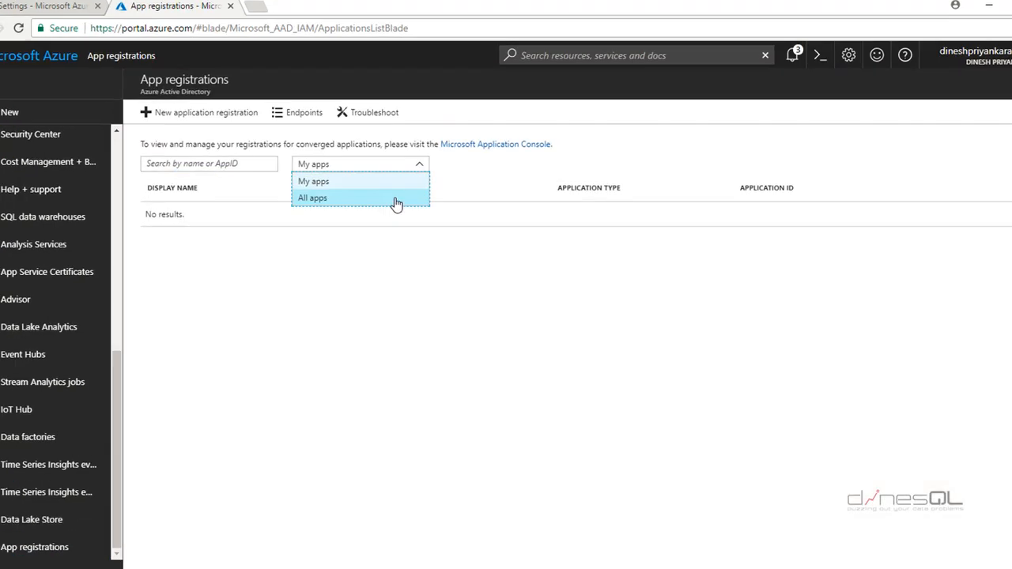
left_click(444, 311)
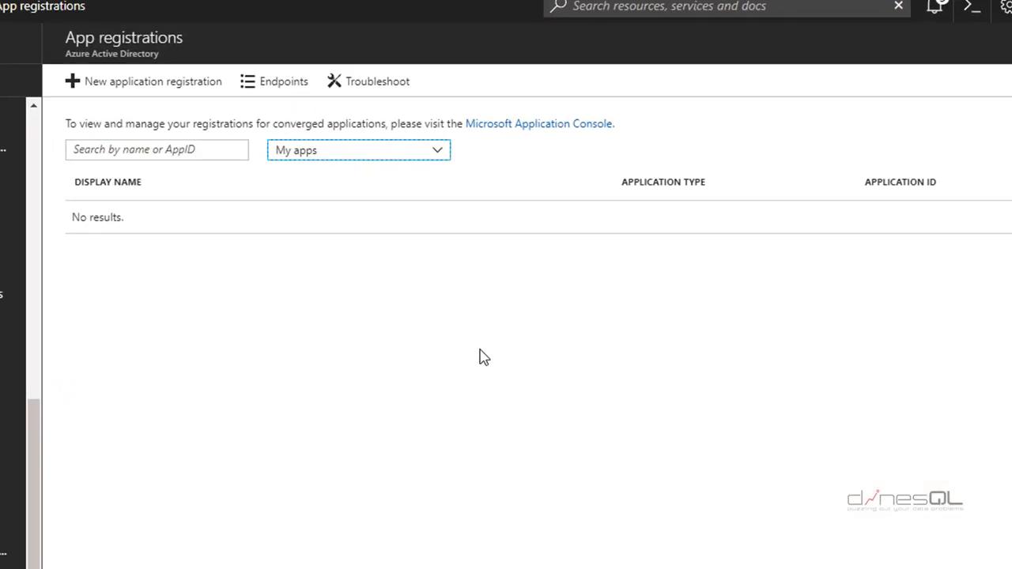
key("Down")
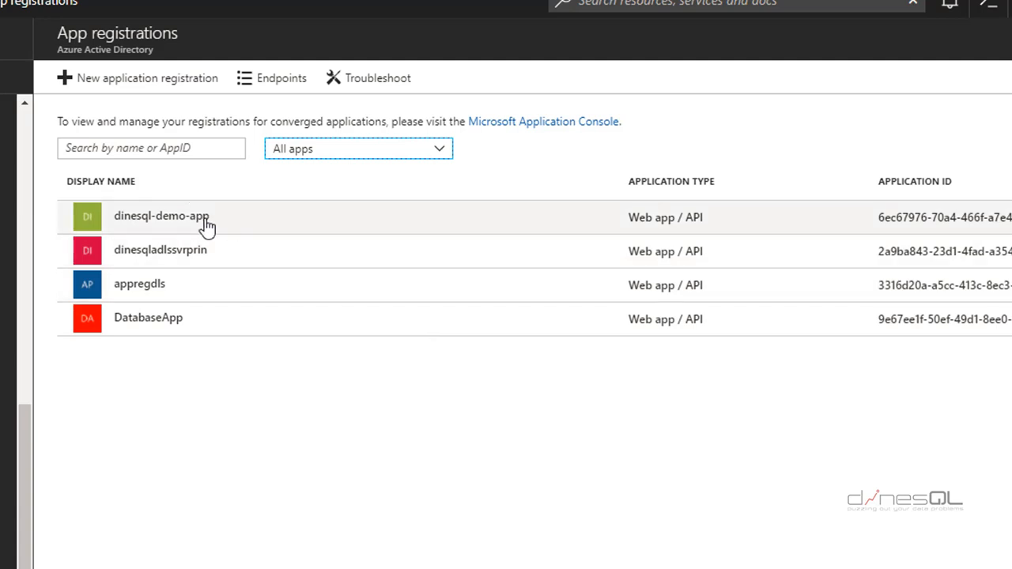
left_click(182, 82)
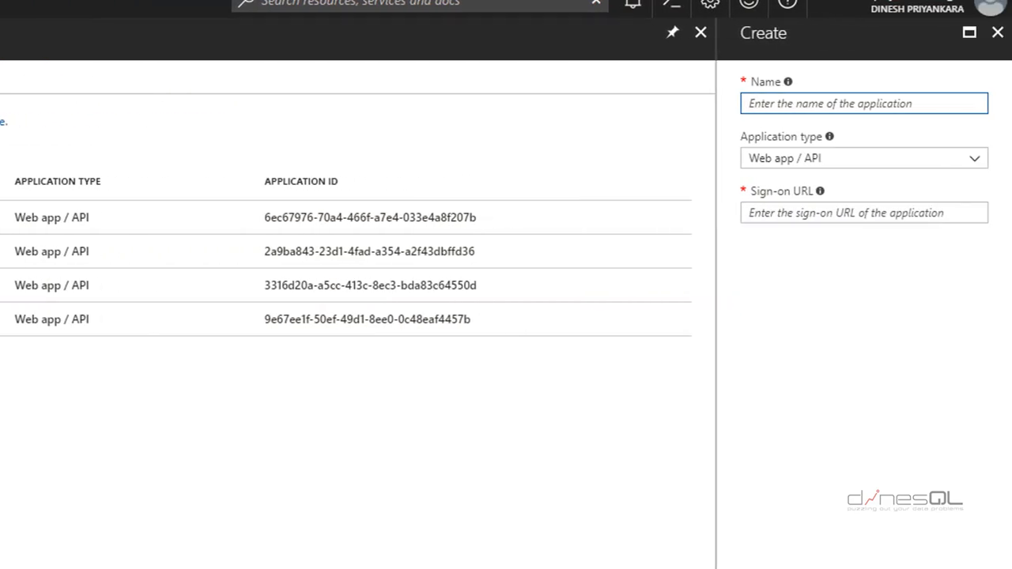
type("dinesql-")
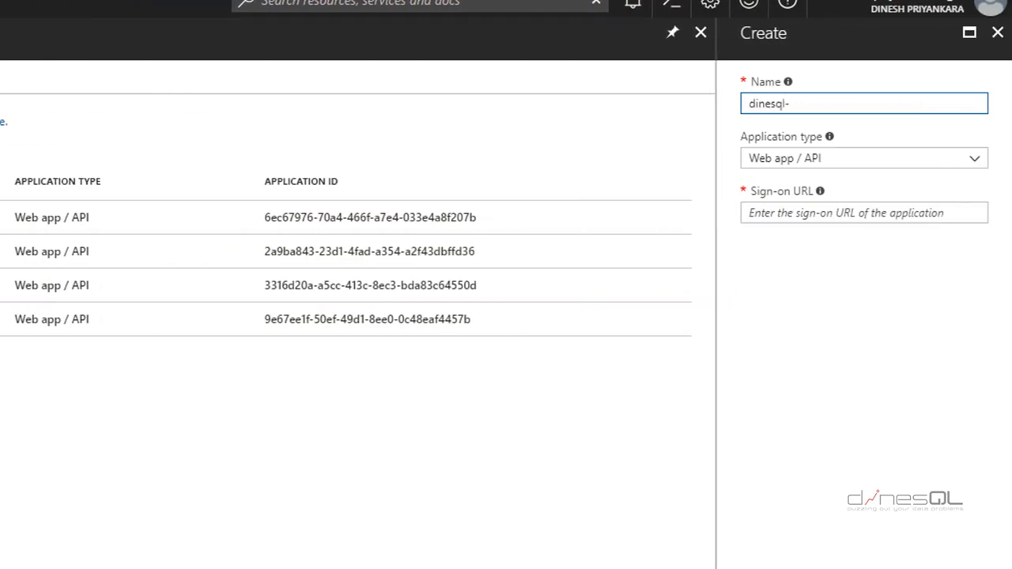
type("demo-test-02")
left_click(872, 214)
type("http")
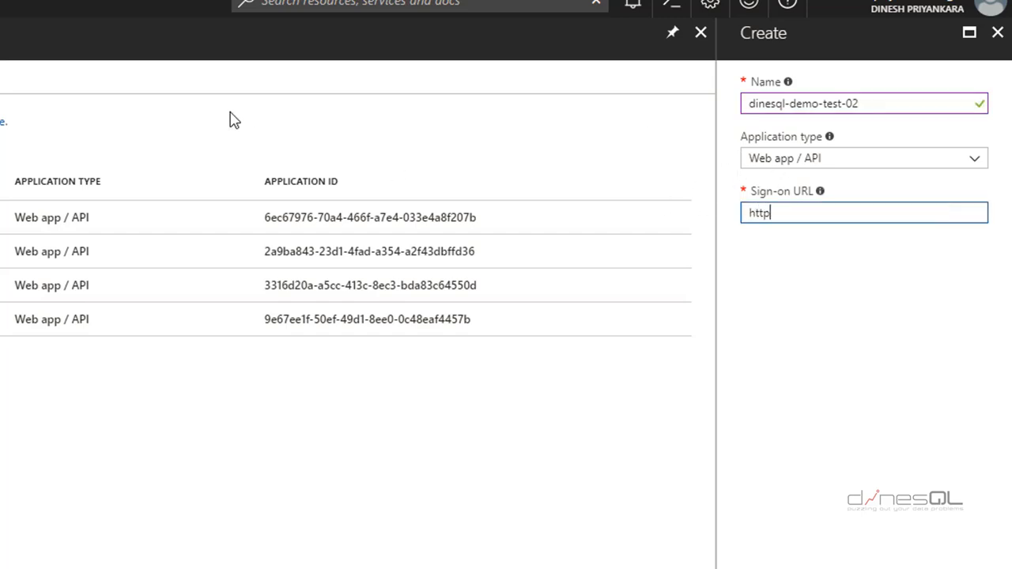
type("://www.dinesql")
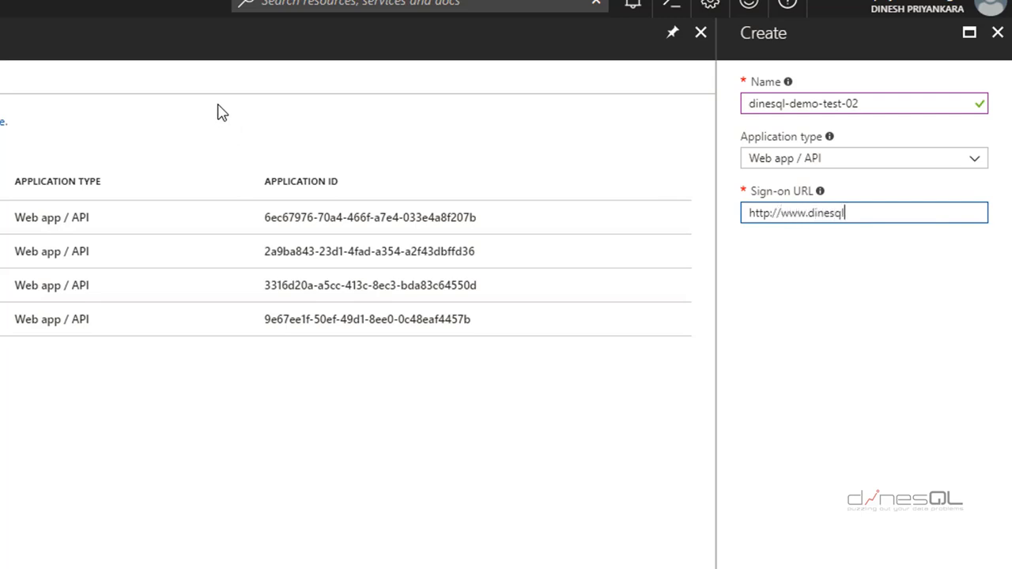
type("tes02.com")
left_click(899, 464)
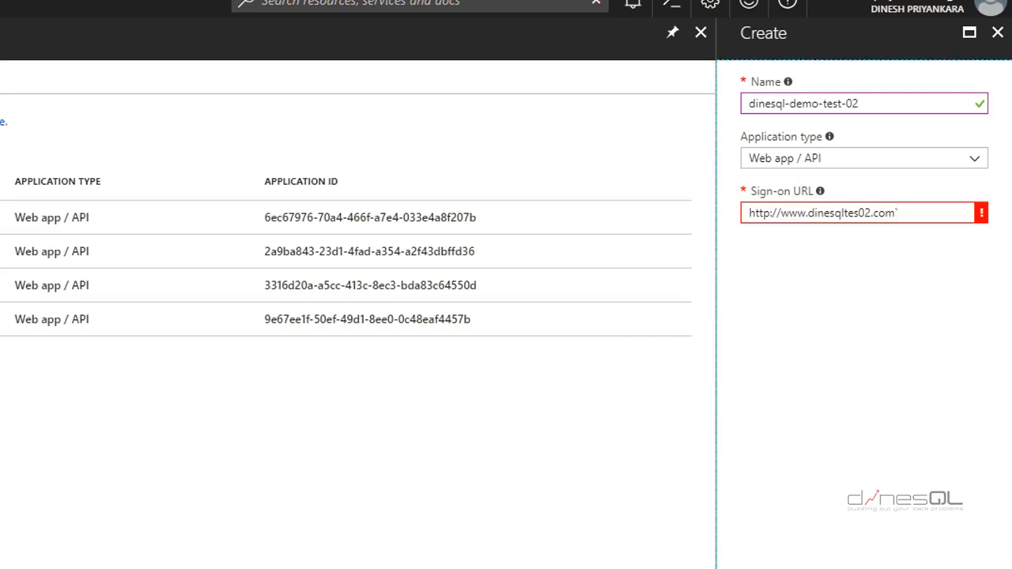
mouse_move(918, 214)
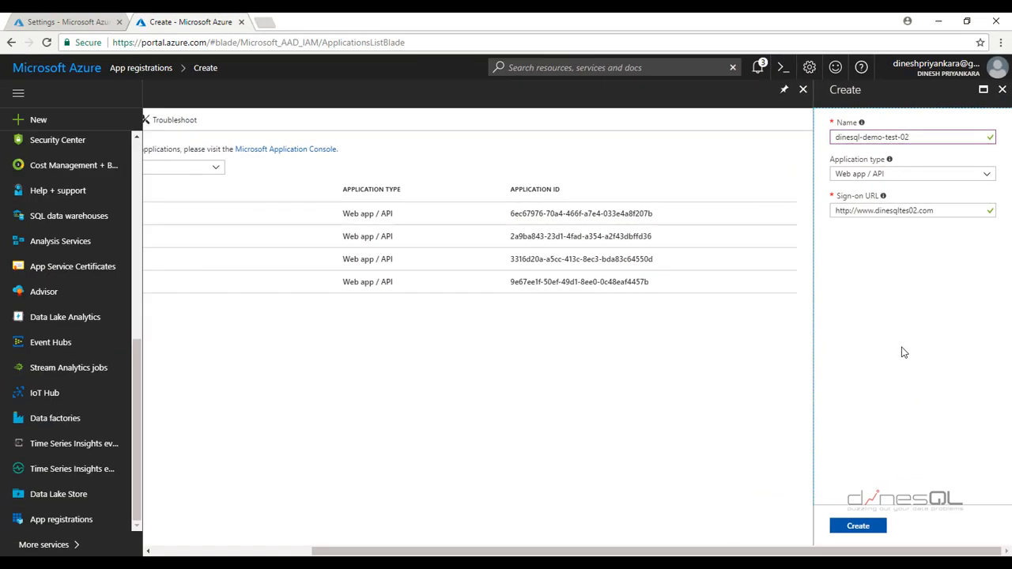
left_click(858, 527)
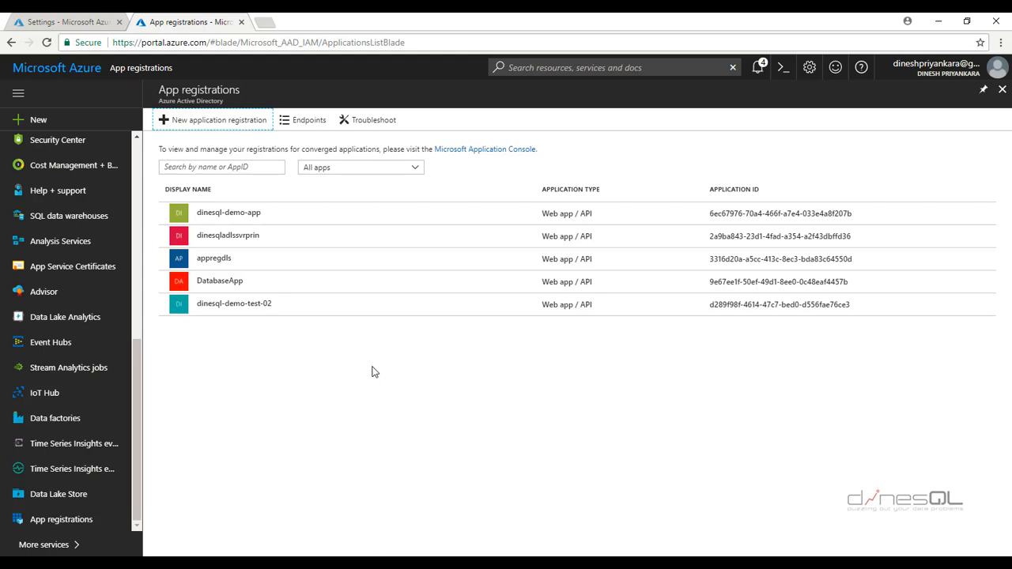
Open the dinesql-demo-test-02 registration and copy its application ID.
left_click(233, 310)
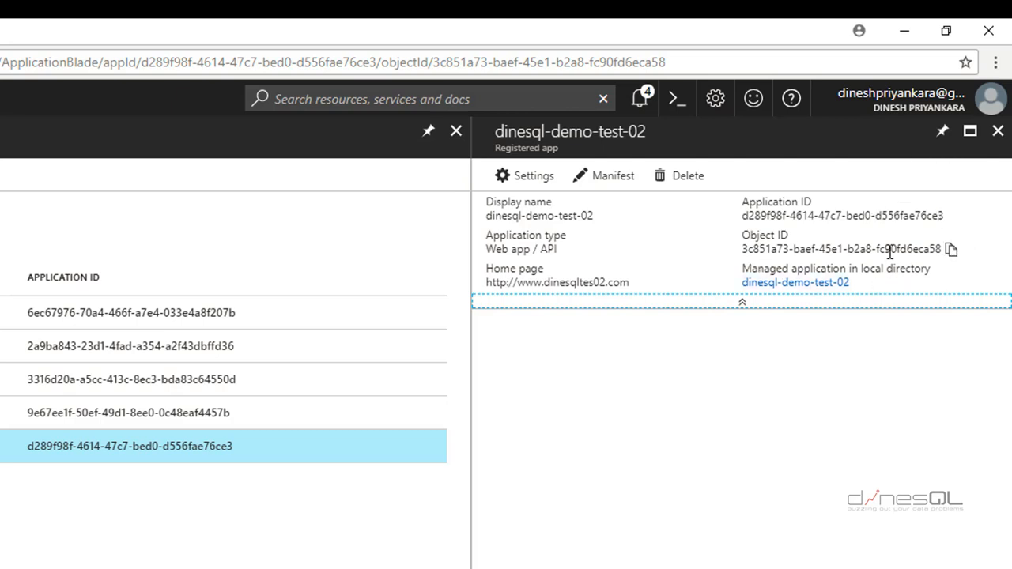
left_click(952, 216)
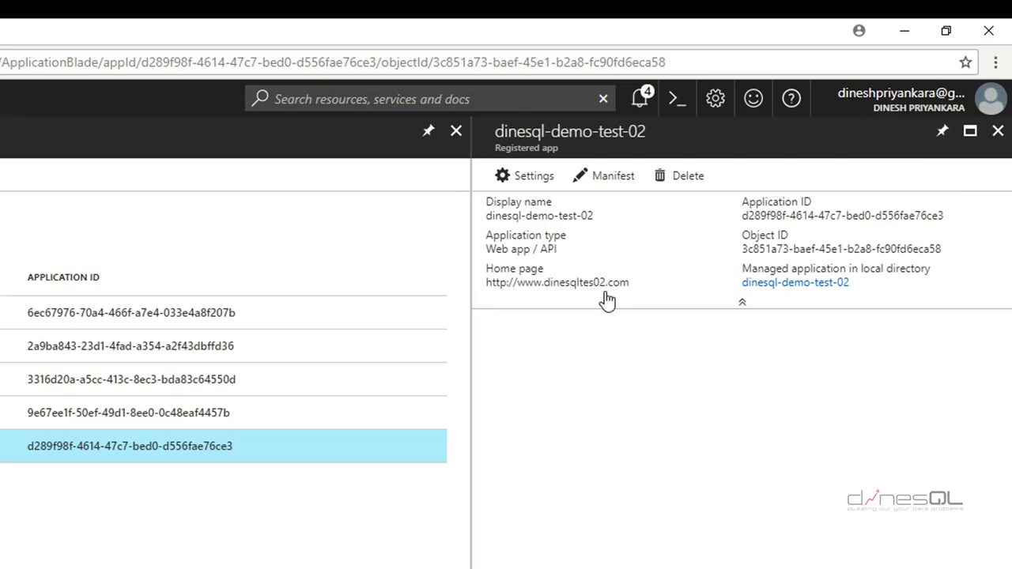
Create a key with the description main, expiring in 1 year, for the dinesql-demo-test-02 registration and save it.
left_click(536, 177)
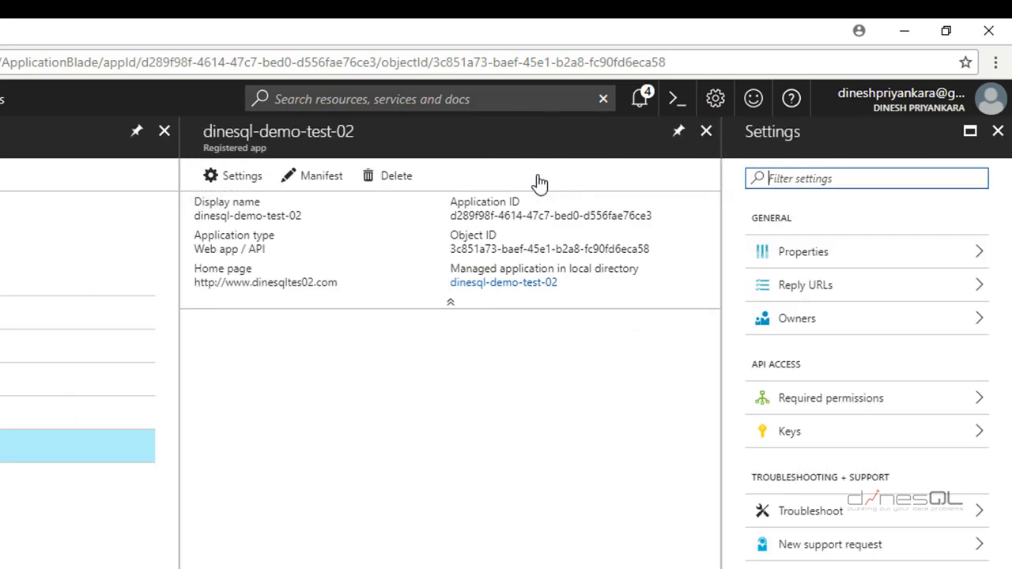
left_click(844, 439)
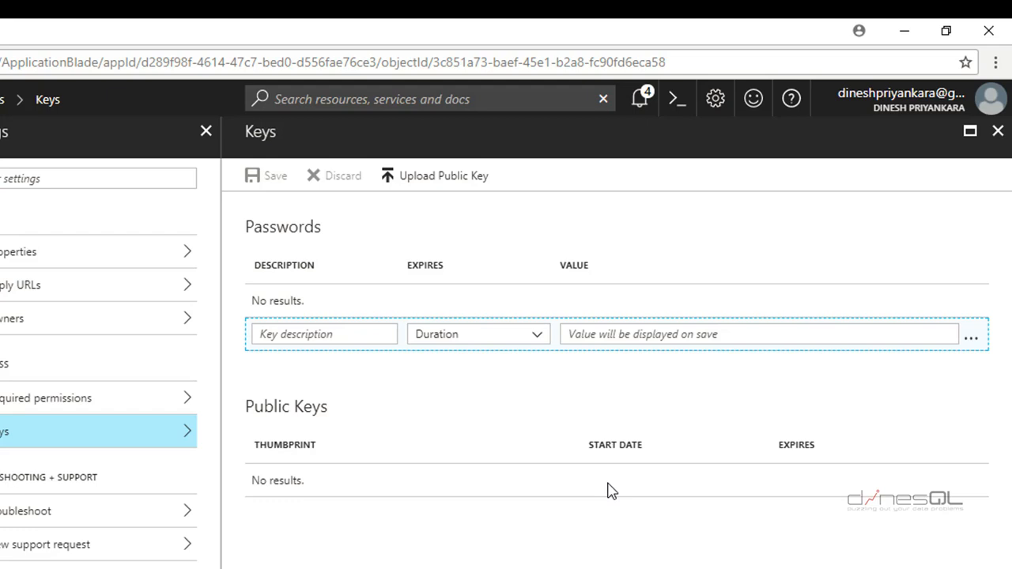
left_click(328, 335)
type("m")
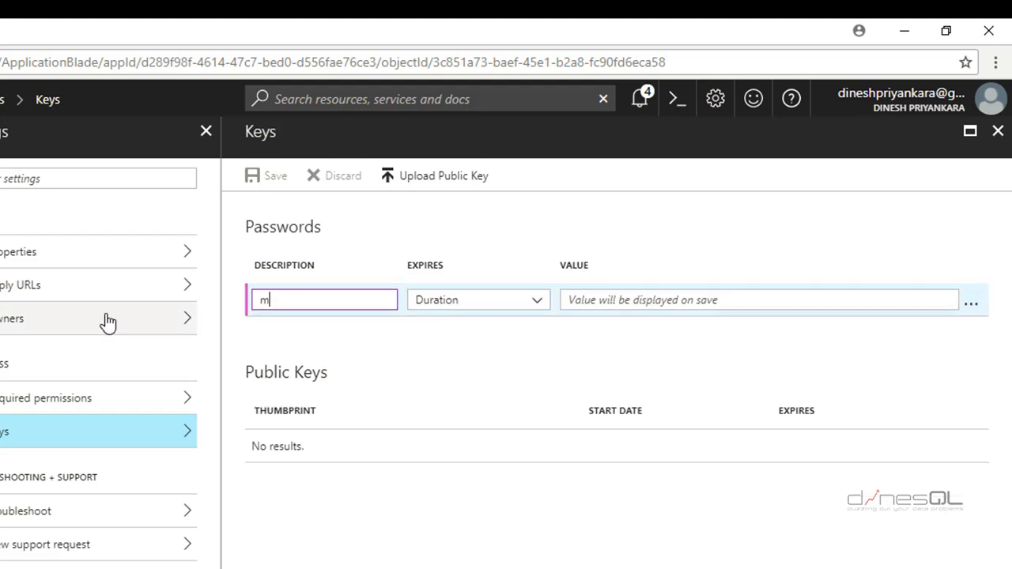
type("ain")
key("Tab")
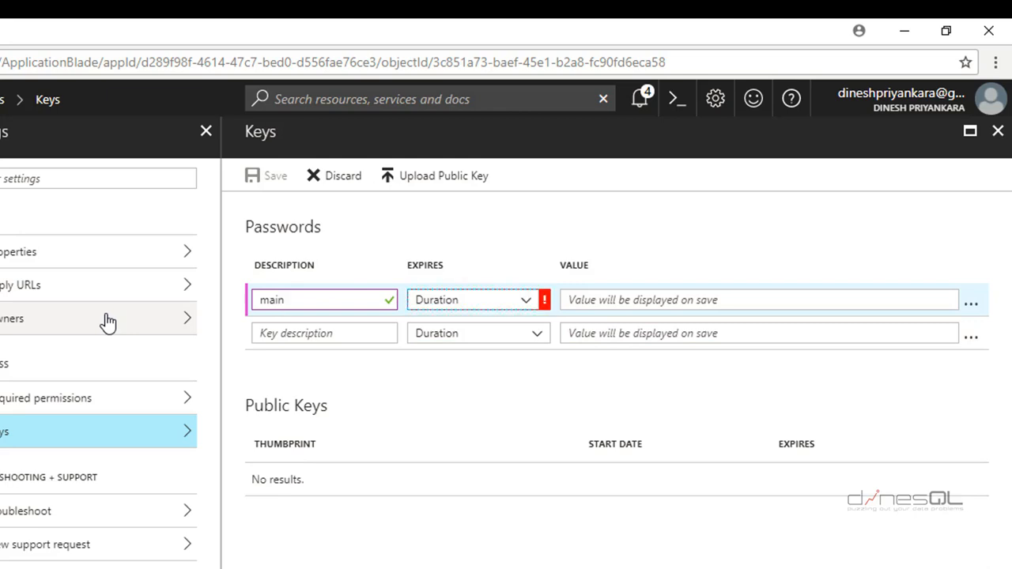
left_click(446, 303)
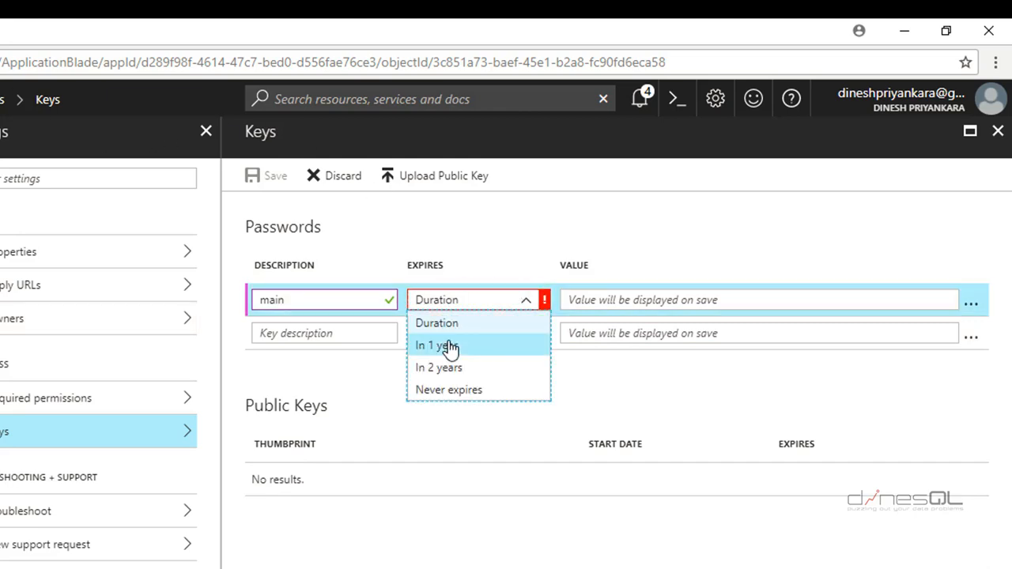
left_click(447, 347)
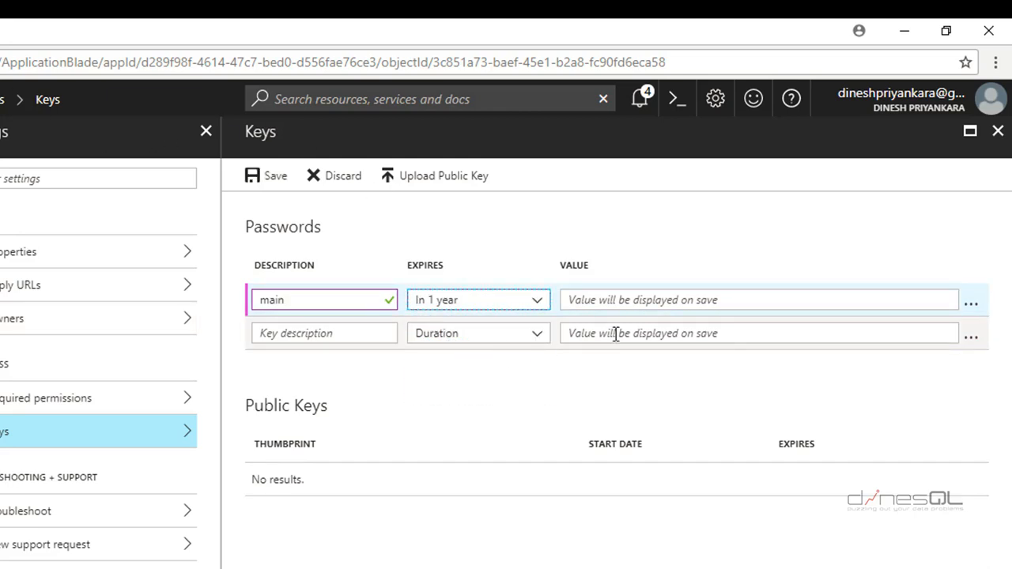
left_click(273, 178)
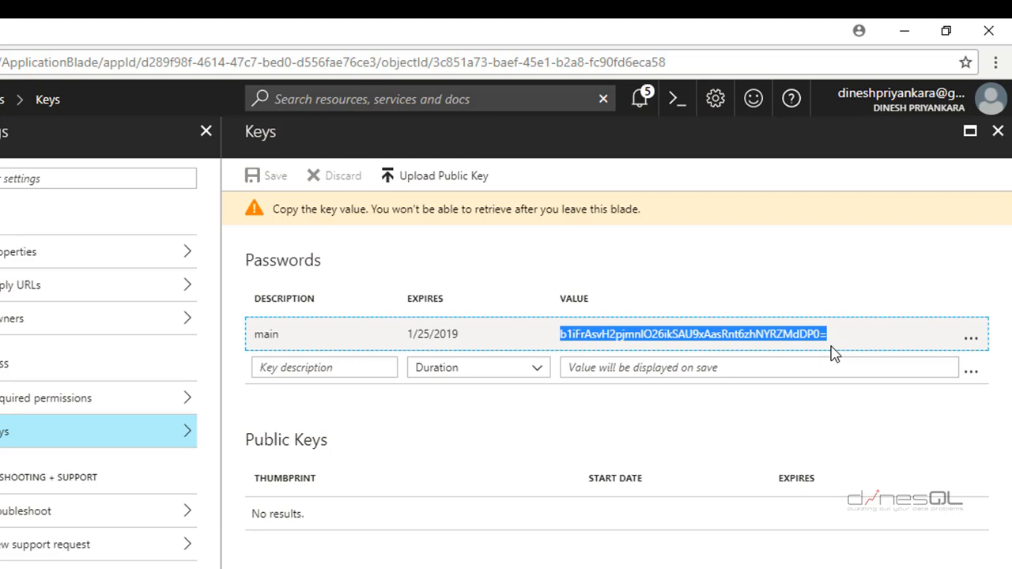
Reopen the keys of dinesql-demo-test-02 to check how the saved key's value is displayed, and return to the app registrations list.
left_click(998, 131)
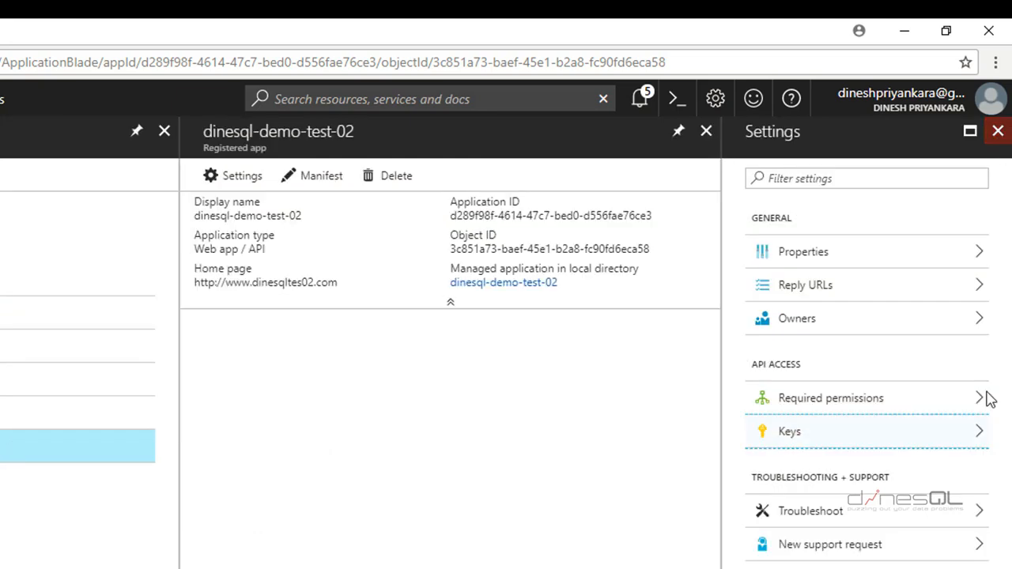
left_click(818, 444)
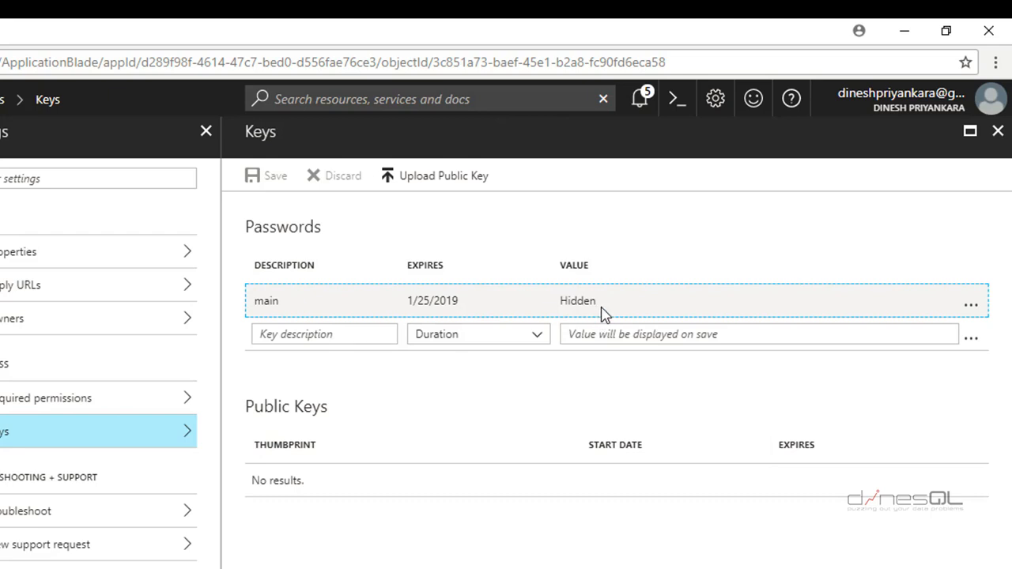
left_click(998, 130)
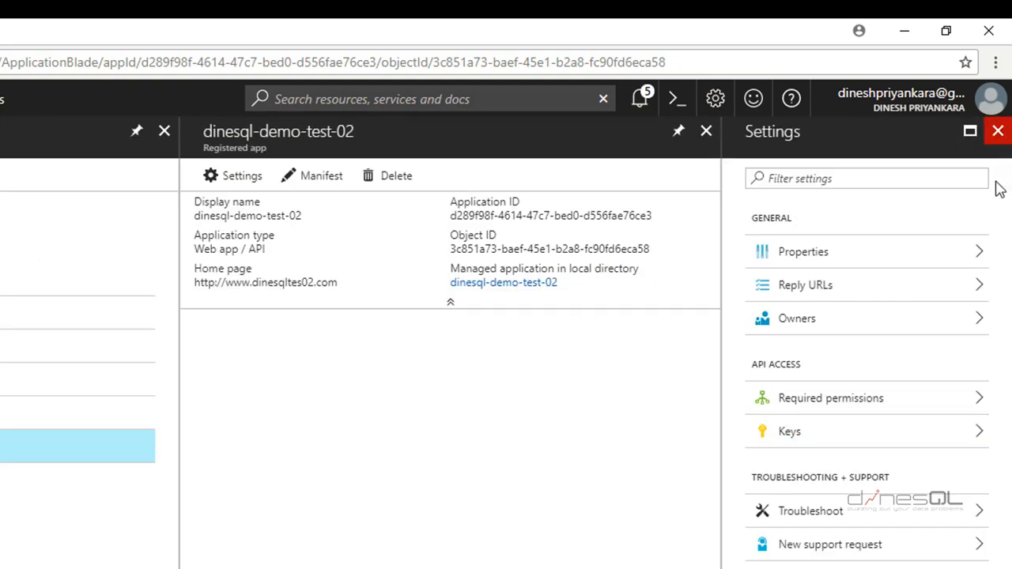
left_click(998, 131)
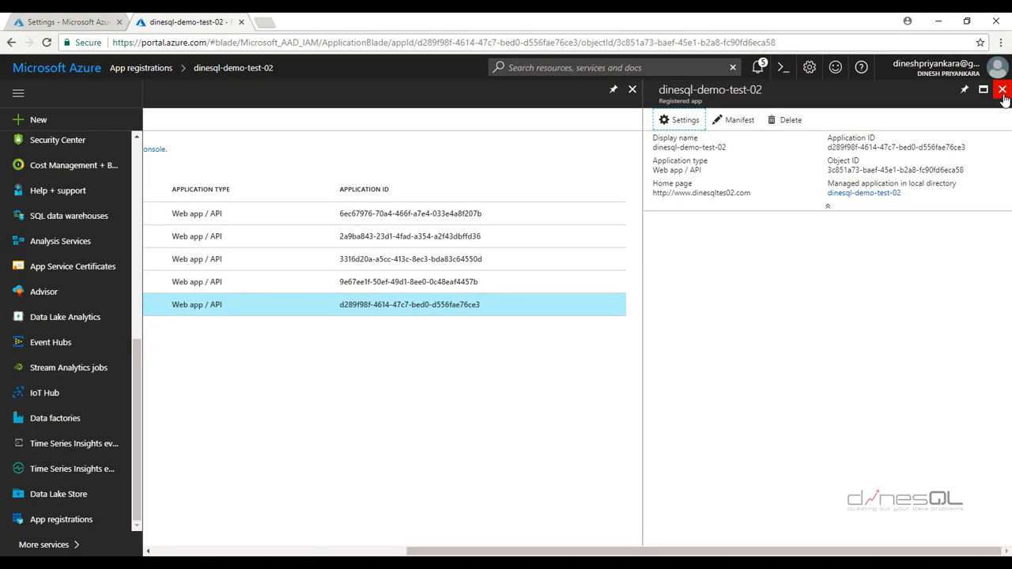
left_click(706, 131)
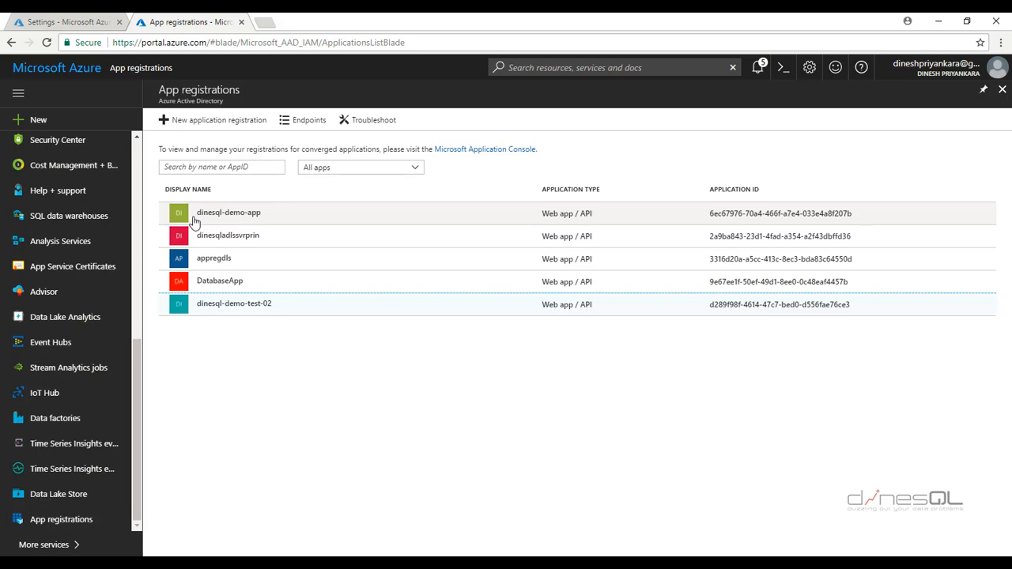
Open the dinesql-demo-app registration, copy its application ID and view its keys.
left_click(256, 216)
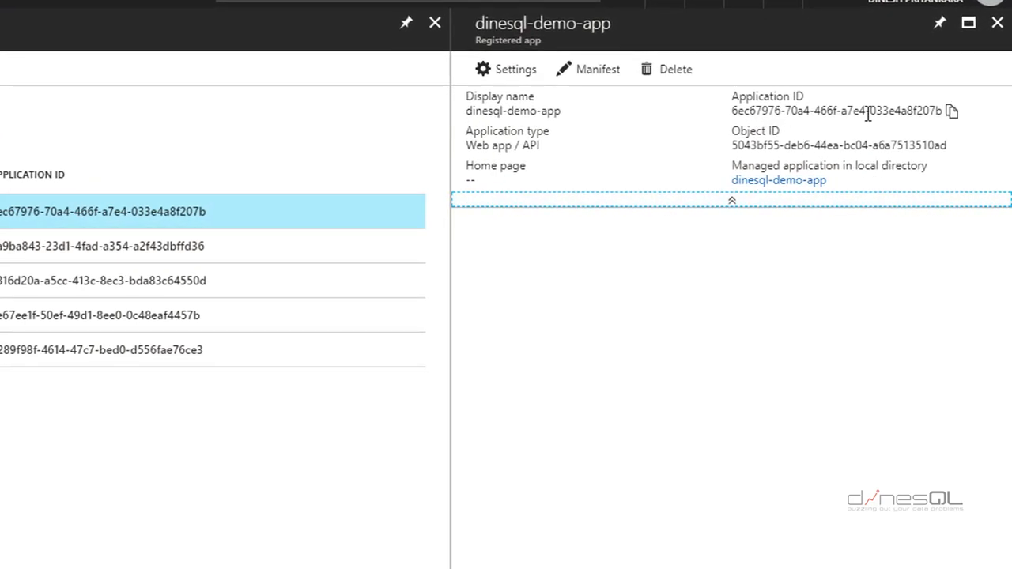
left_click(952, 112)
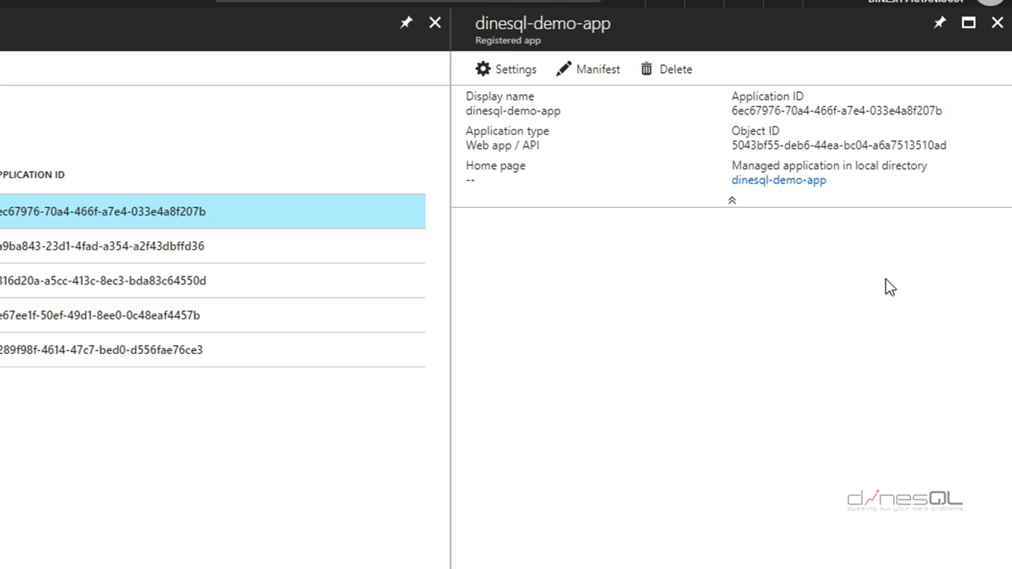
left_click(510, 75)
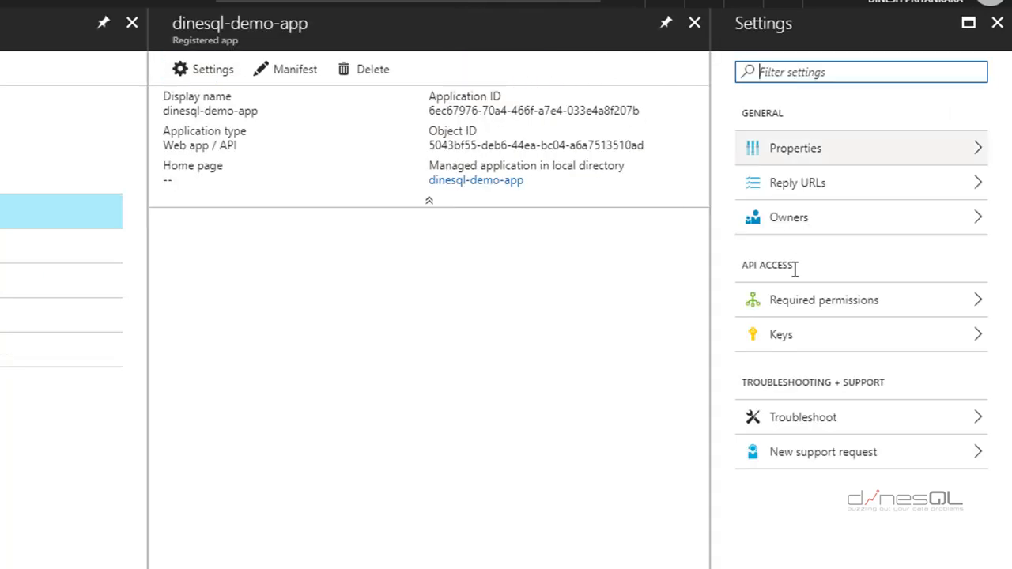
left_click(820, 339)
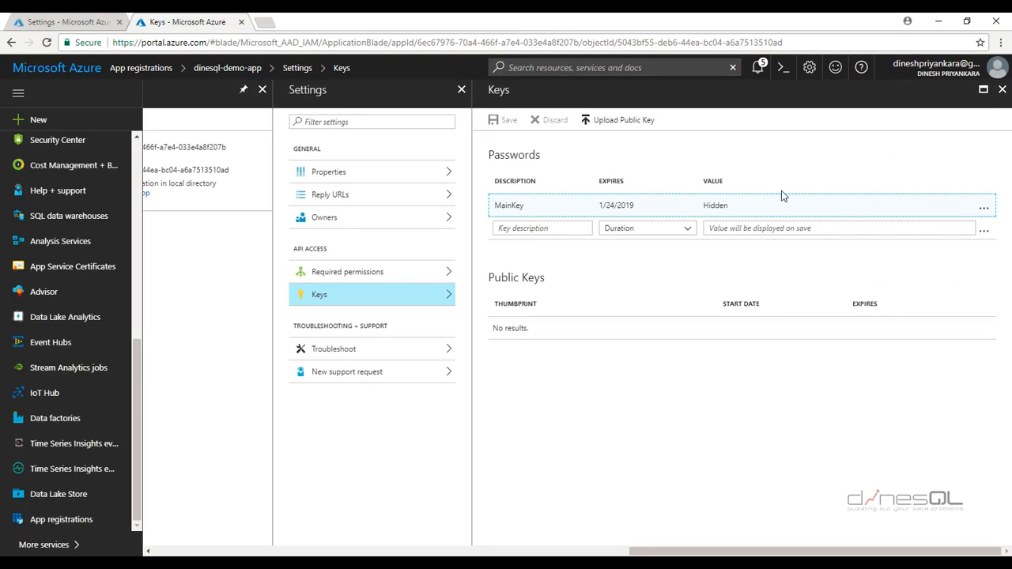
Open the data explorer of the dinesqladls Data Lake Store and view the root folder's access permissions.
left_click(66, 496)
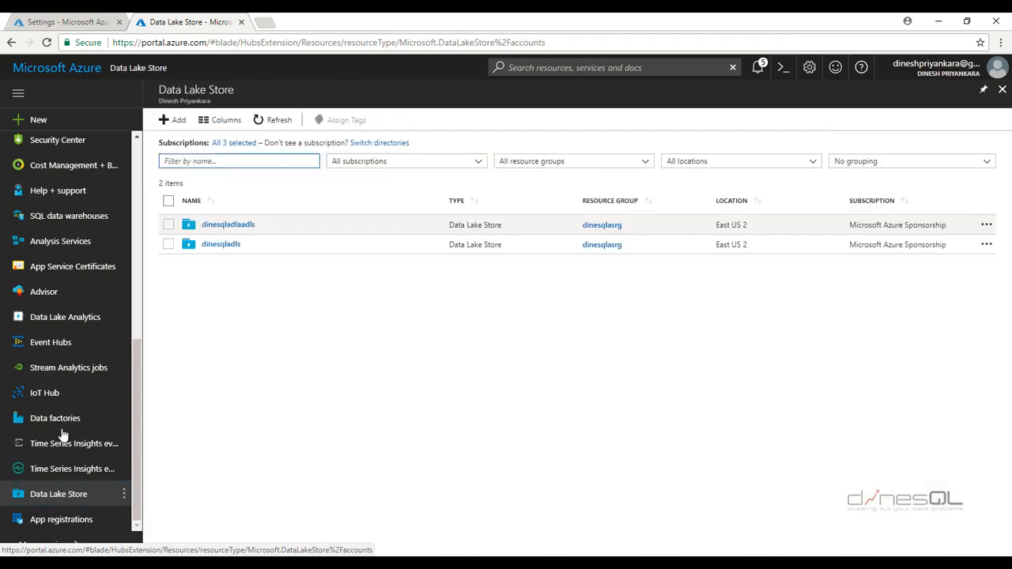
left_click(233, 250)
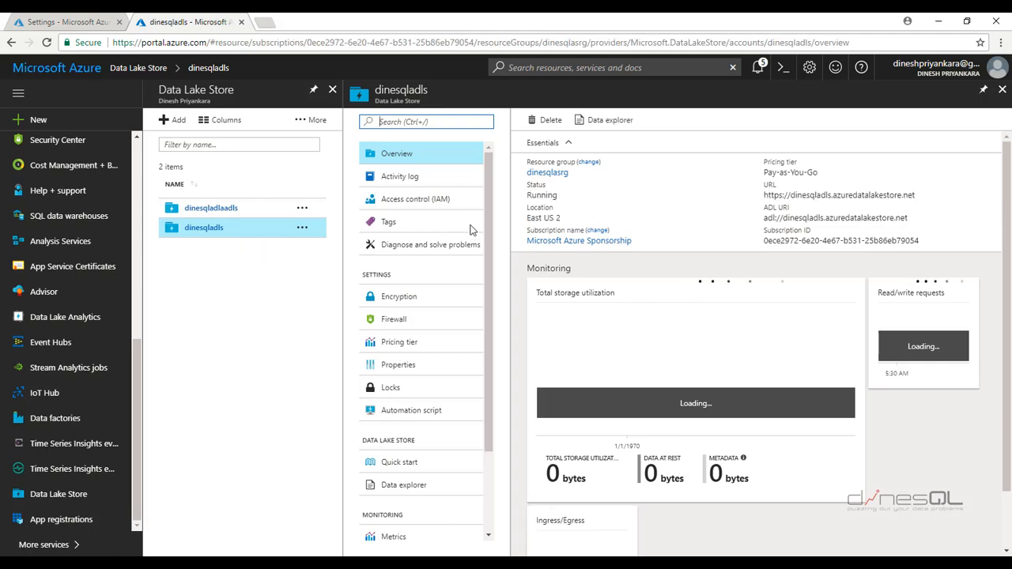
left_click(621, 121)
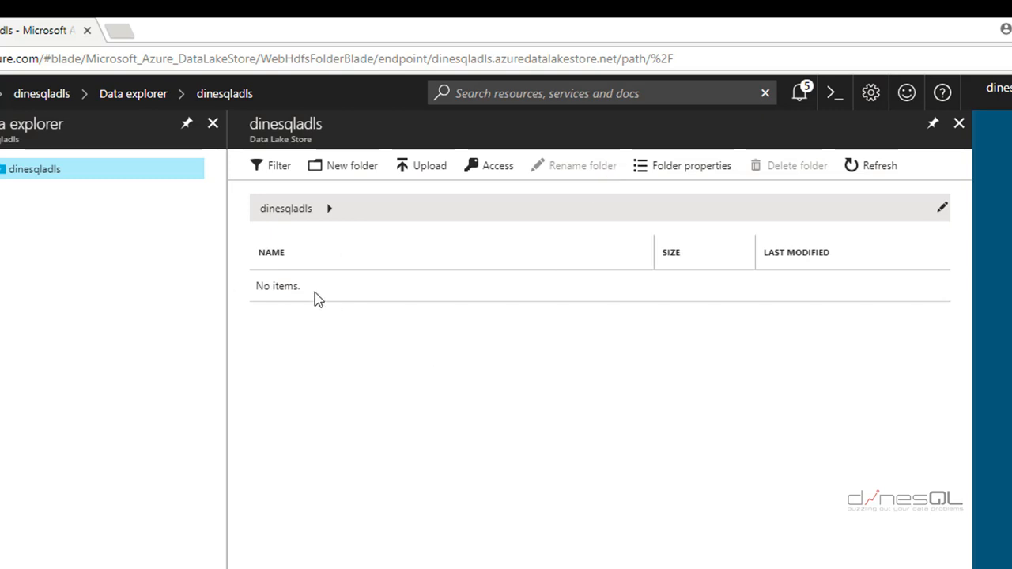
left_click(490, 175)
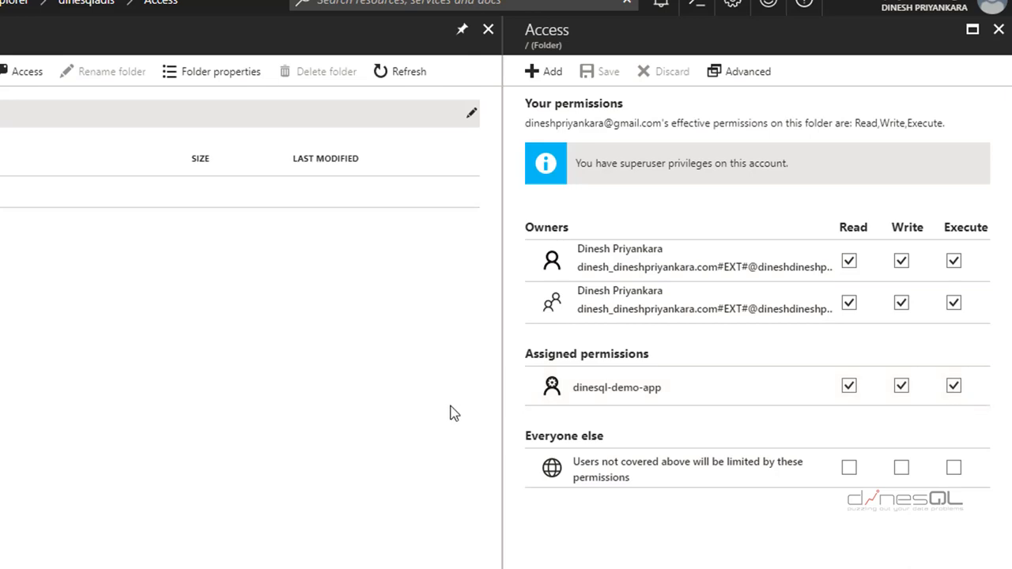
Start a new permission assignment on the root folder and choose dinesql-demo-app as its user or group.
left_click(548, 76)
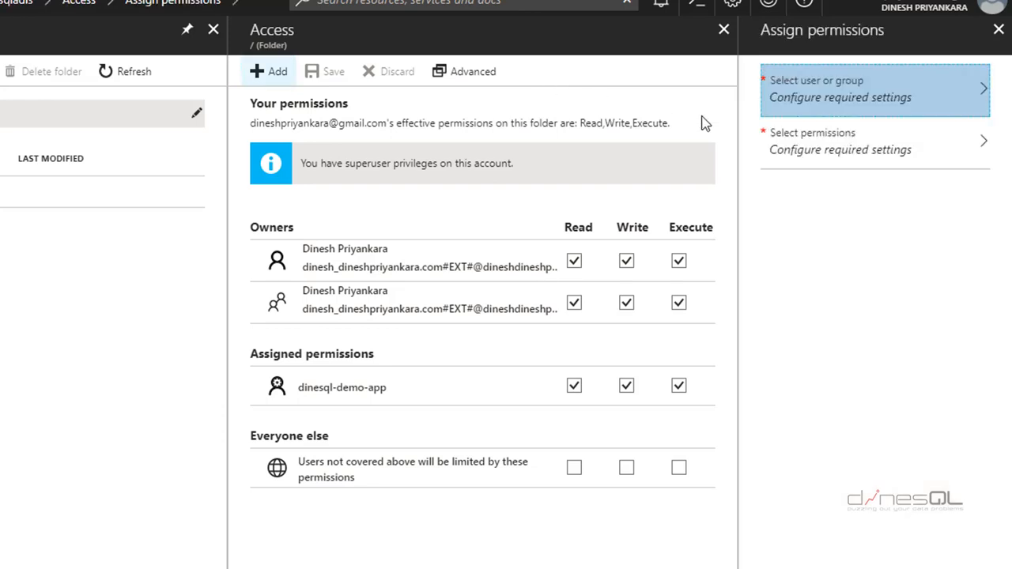
left_click(882, 102)
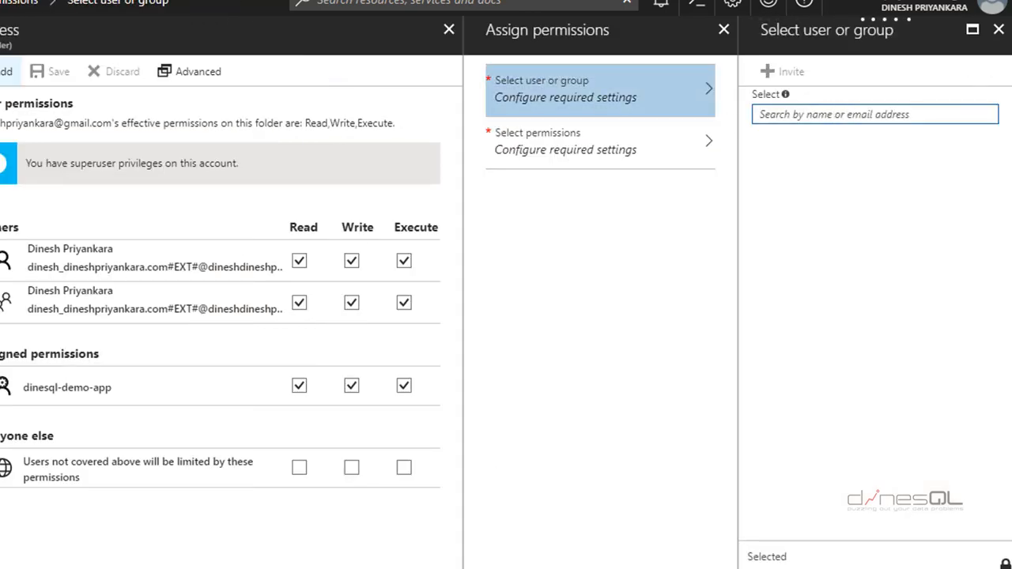
type("s")
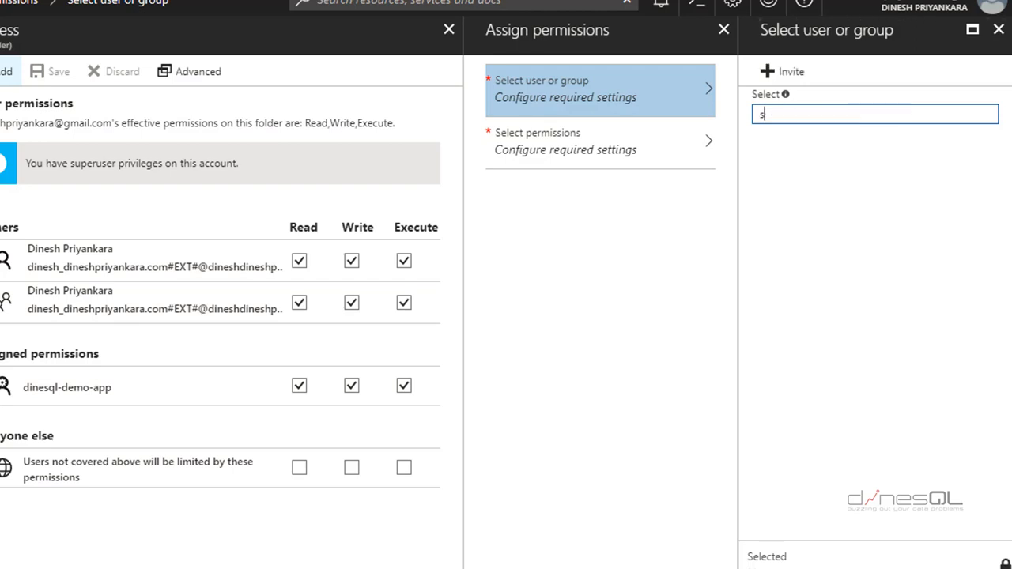
key("BackSpace")
type("dinesql-demo")
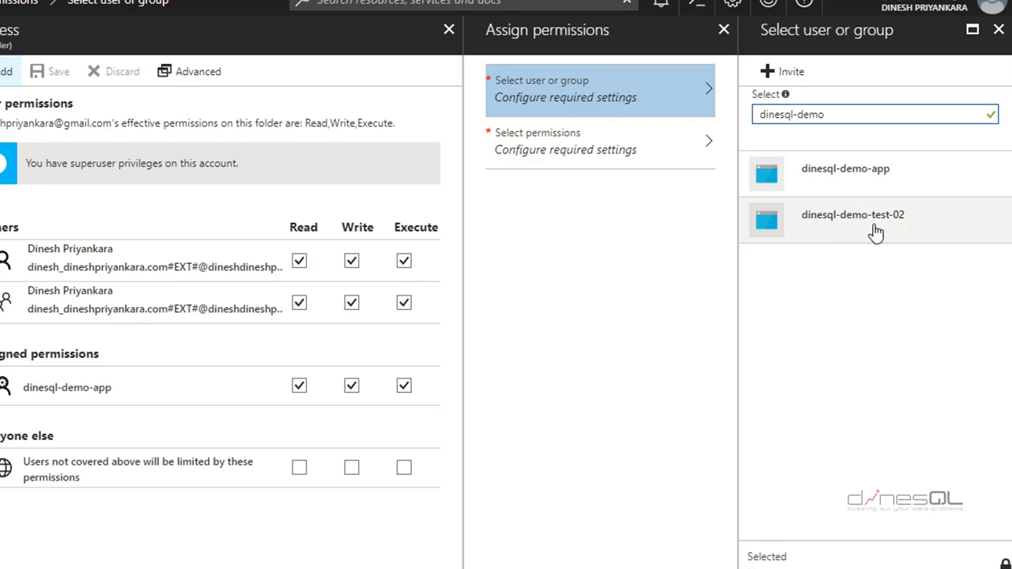
left_click(907, 179)
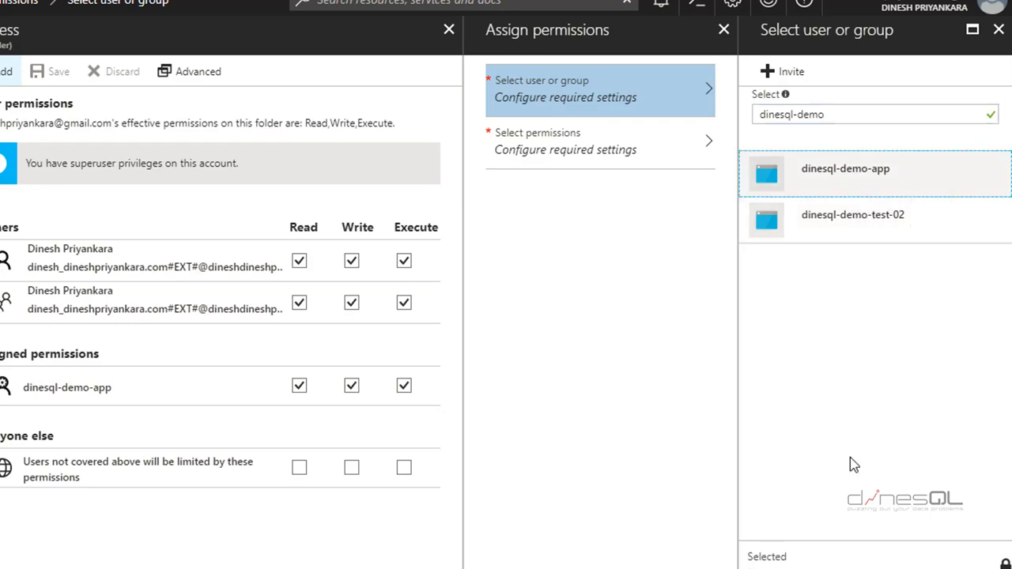
left_click(805, 568)
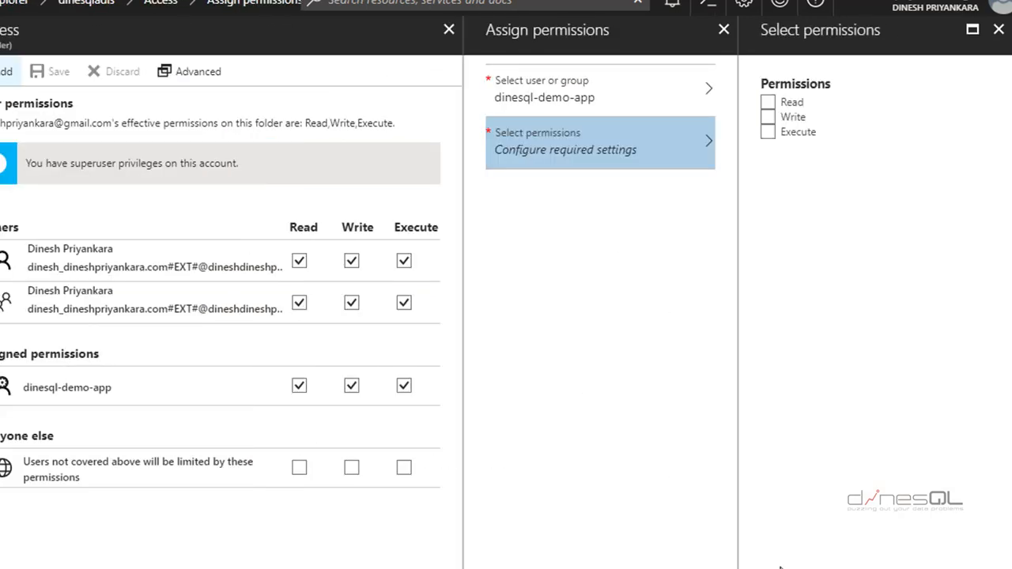
Select Read, Write and Execute for this folder and all children, added as an access permission entry and a default permission entry.
left_click(771, 104)
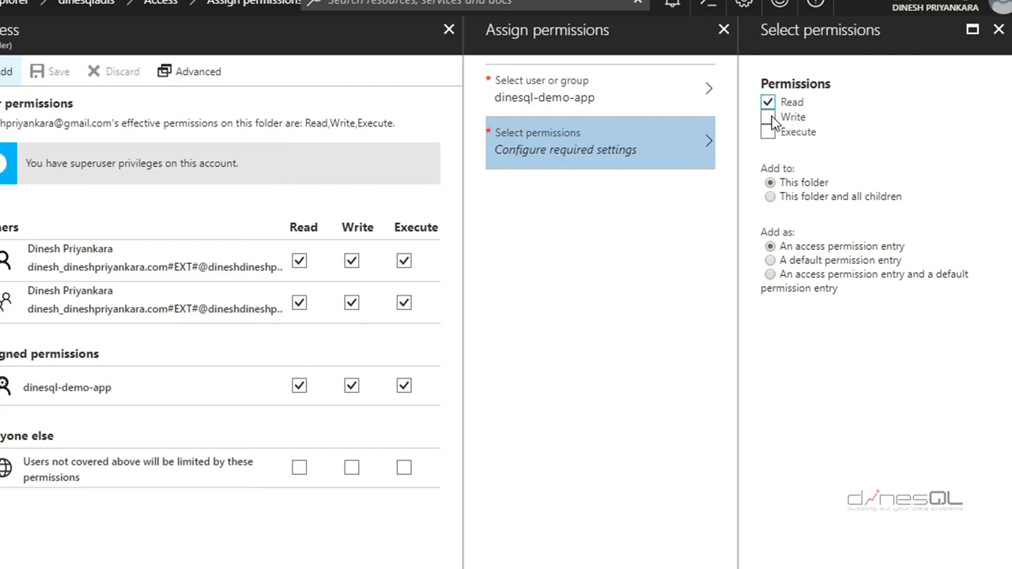
left_click(769, 117)
left_click(768, 131)
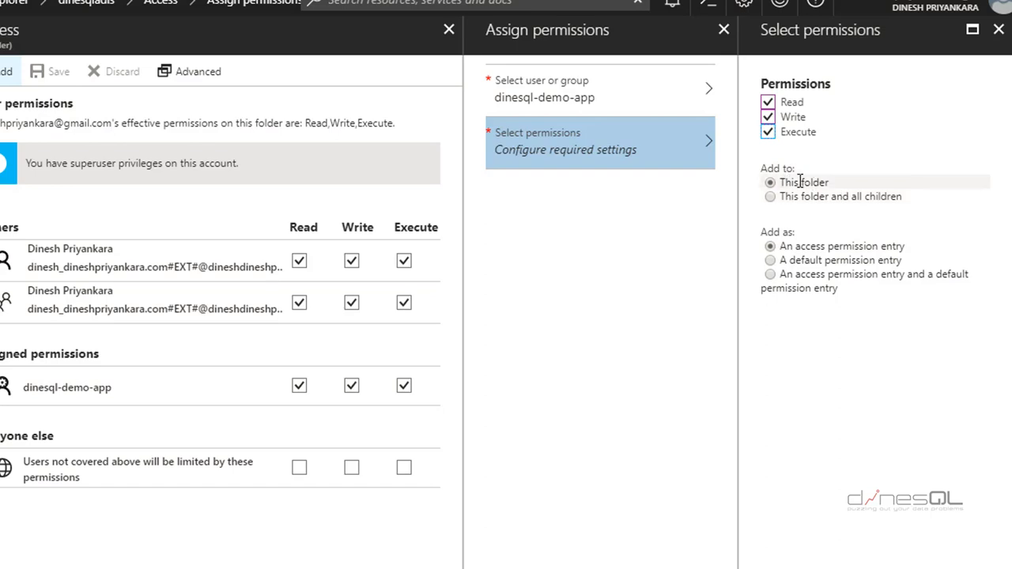
left_click(770, 197)
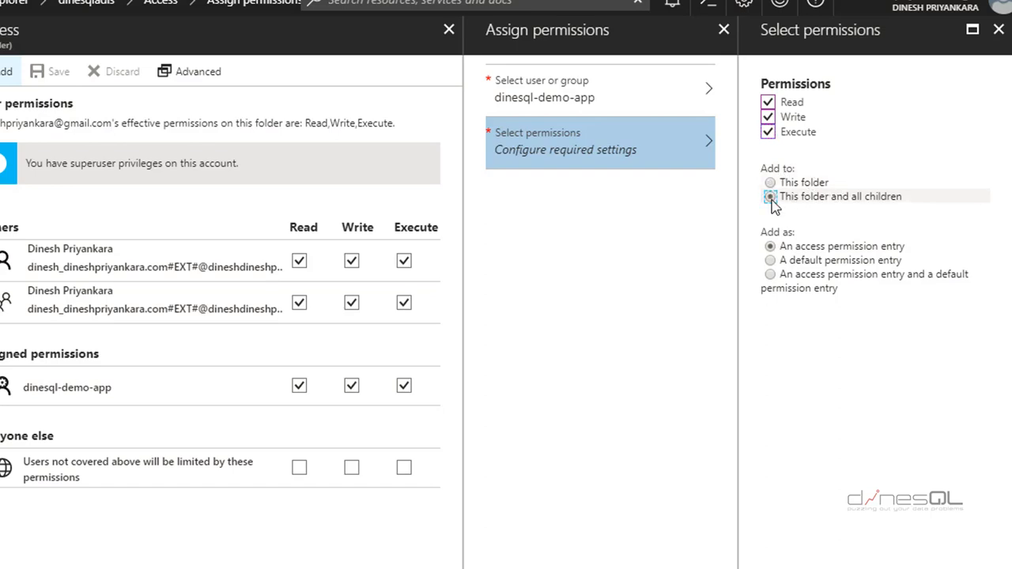
left_click(771, 276)
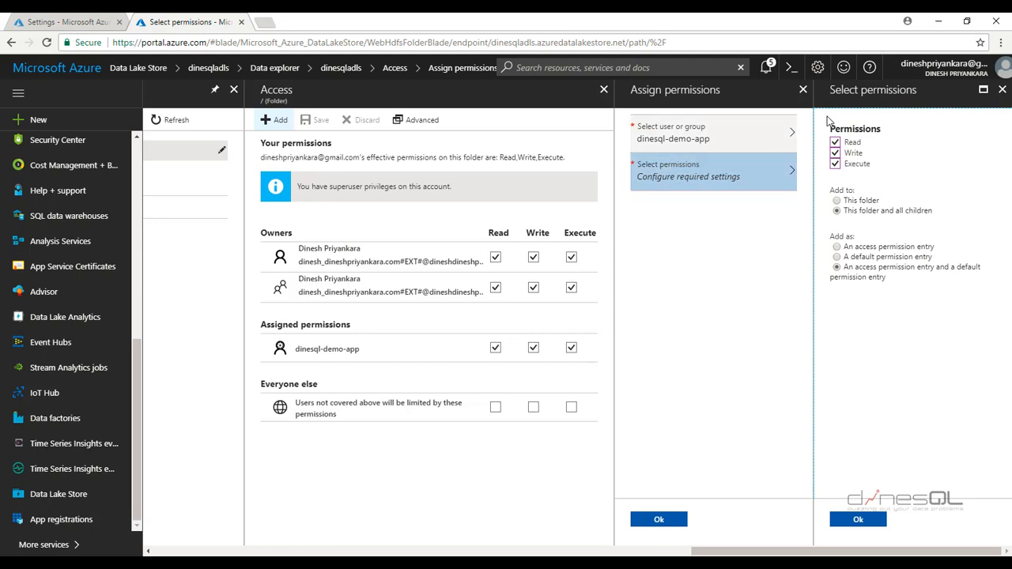
Discard the unsaved permission assignment for dinesql-demo-app.
left_click(1002, 90)
left_click(558, 109)
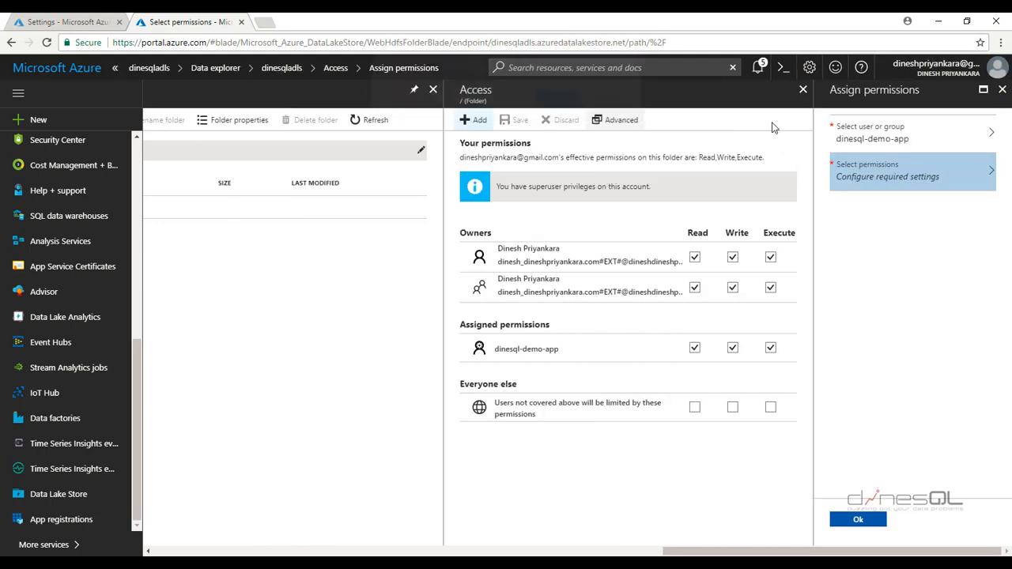
left_click(1002, 89)
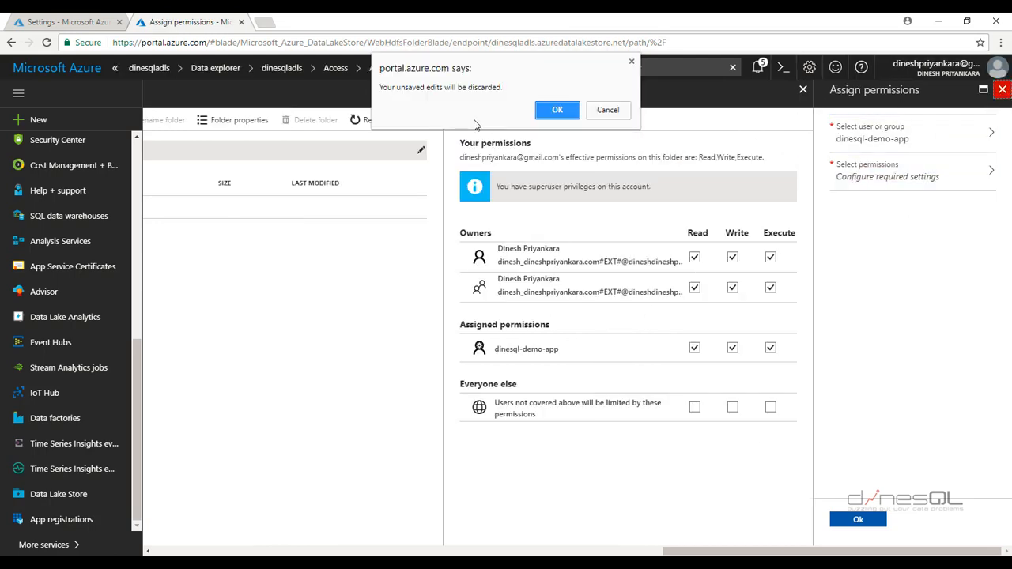
left_click(545, 110)
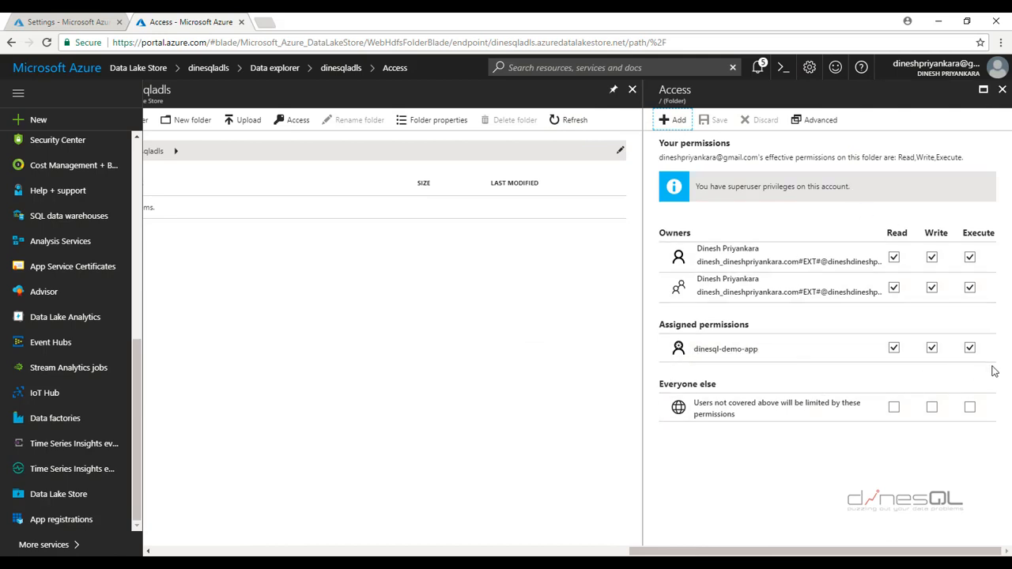
Leave the root folder's access settings and return to the dinesqladf01 data factory.
left_click(1003, 90)
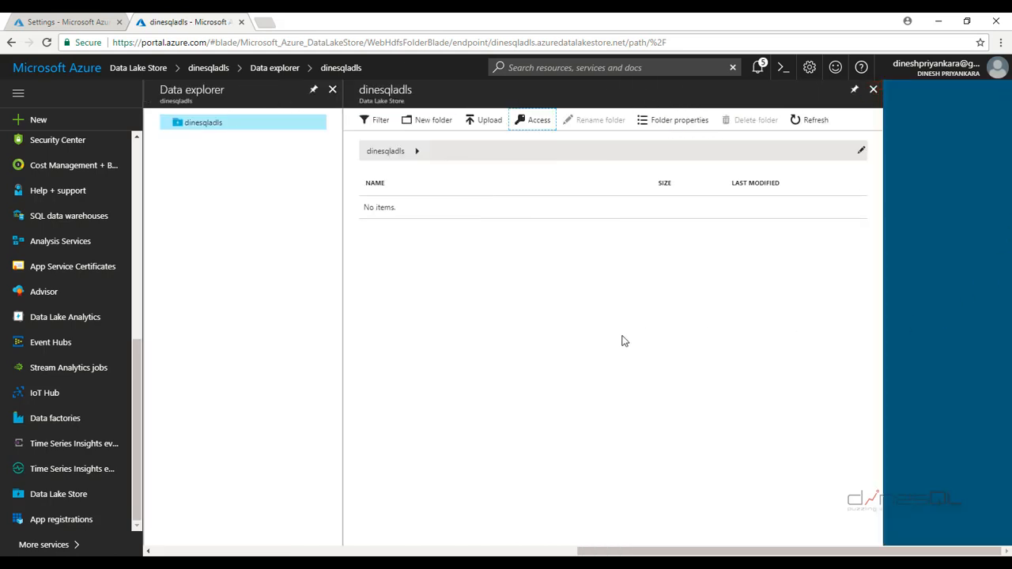
left_click(86, 17)
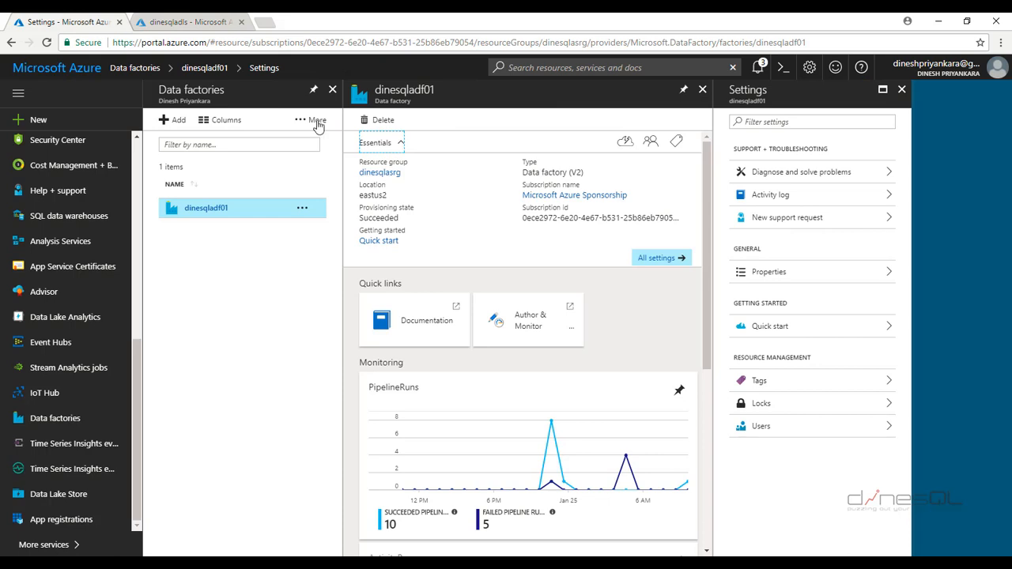
Launch the authoring and monitoring site of the dinesqladf01 data factory and start a Copy Data task from its home page.
left_click(549, 322)
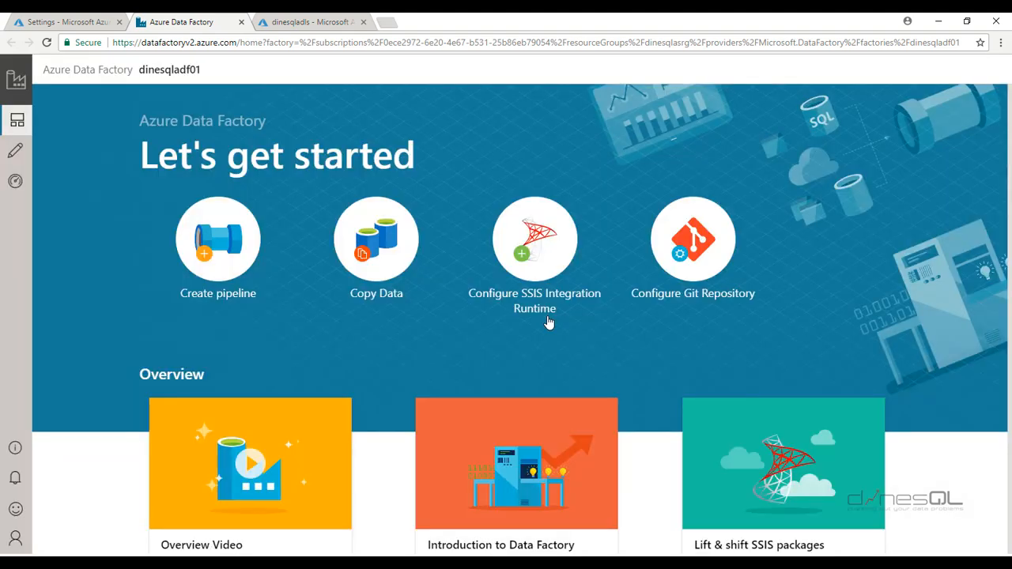
left_click(16, 153)
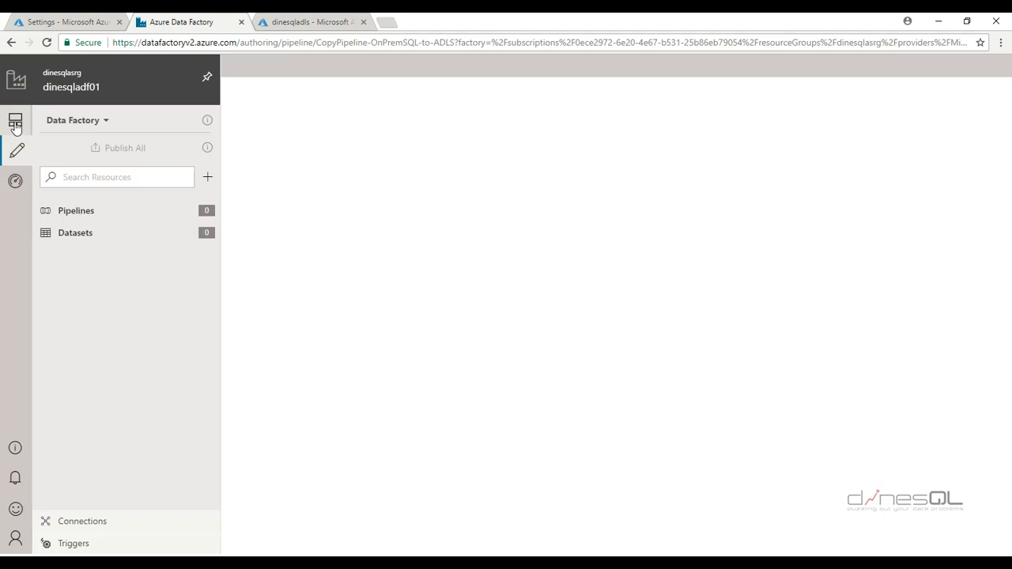
left_click(16, 125)
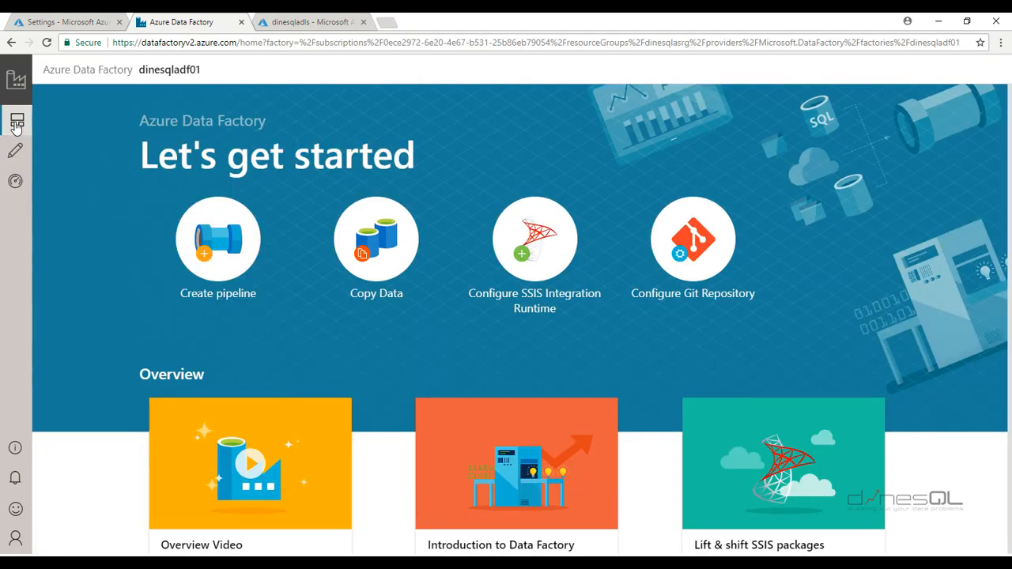
left_click(391, 247)
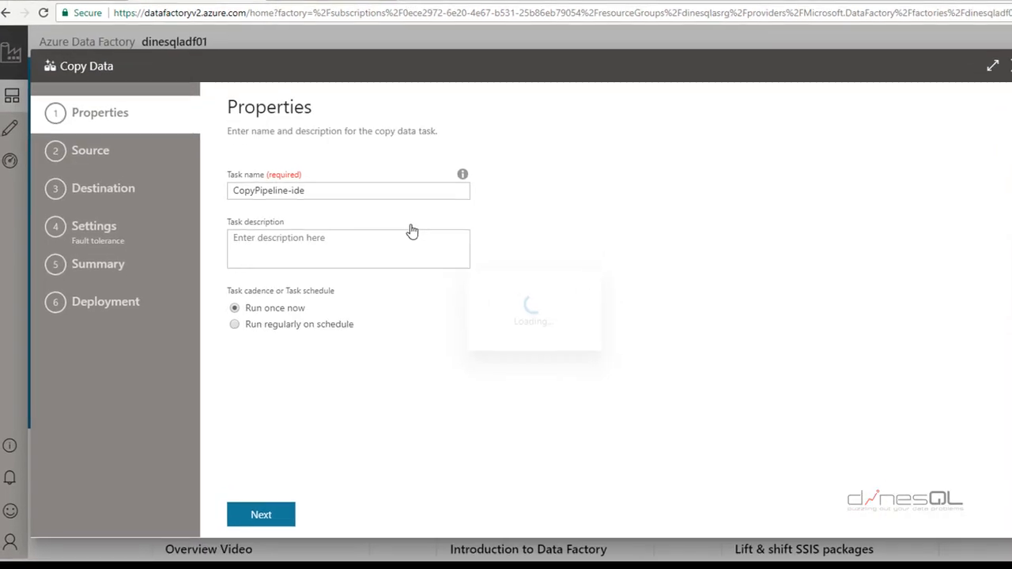
Name the copy task CopyPipeline-OnPre-SQLDB-to-ADLS.
left_click(359, 192)
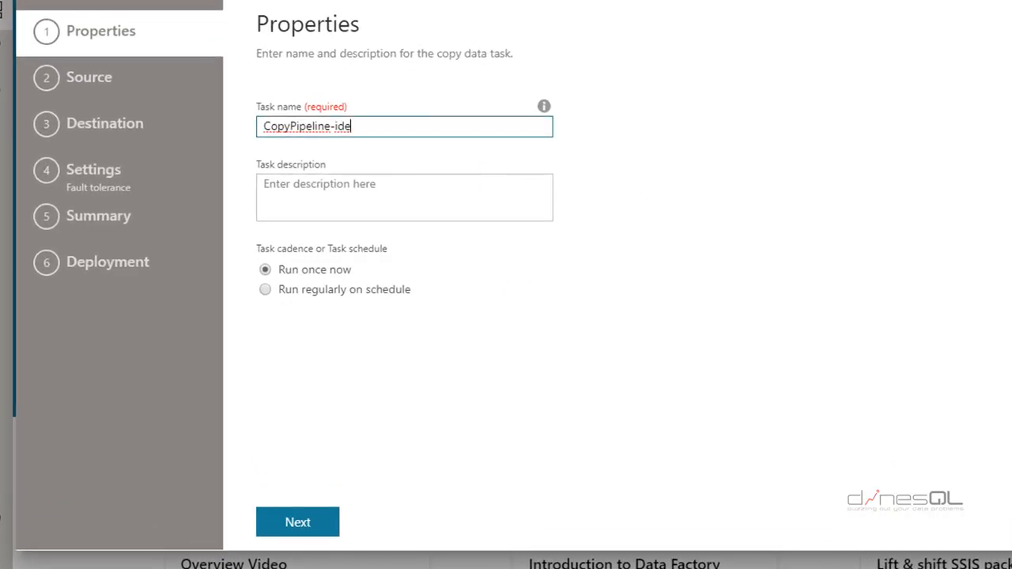
key("BackSpace")
key("BackSpace")
key("BackSpace")
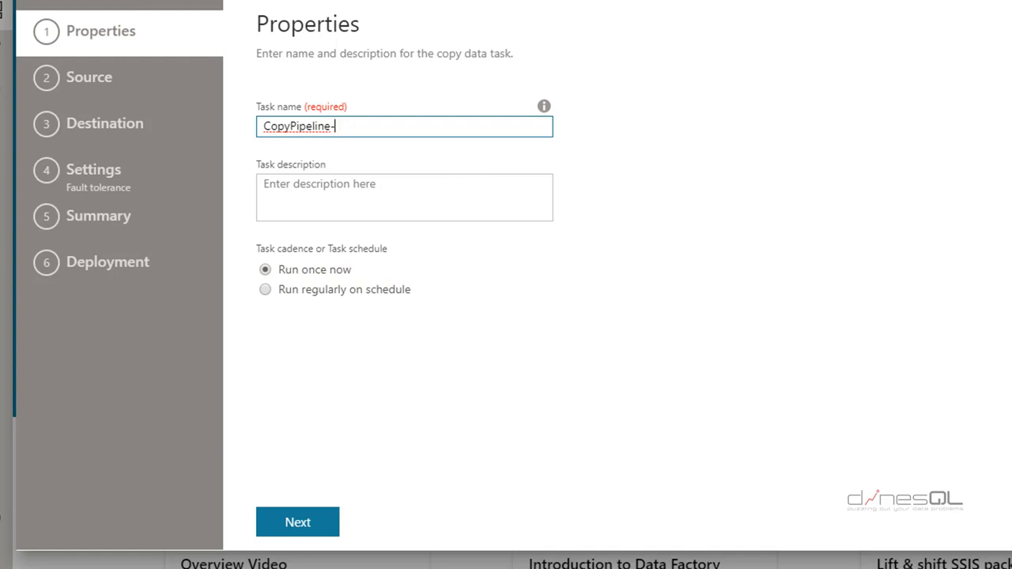
type("OnPre-SQLDB-t")
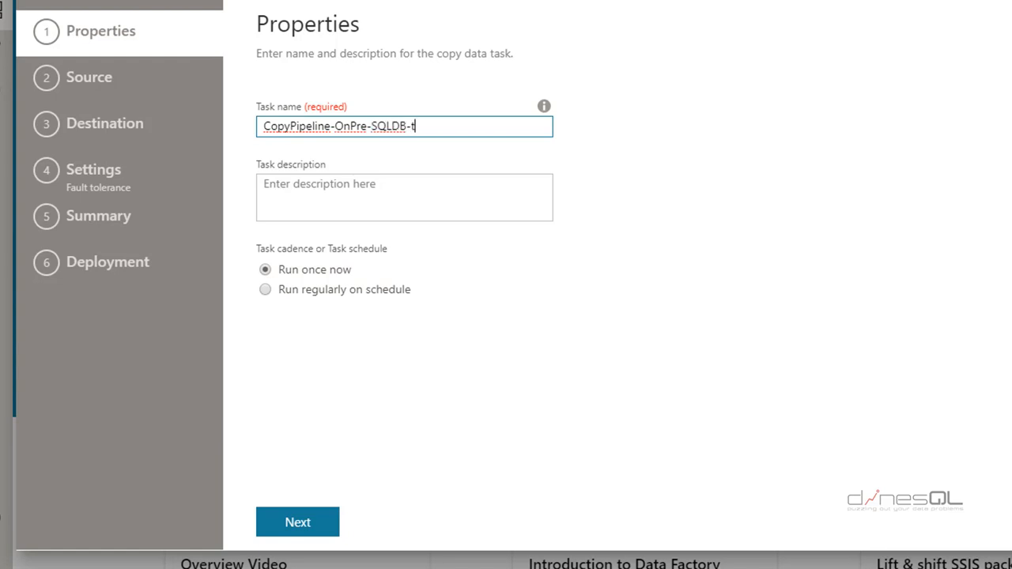
type("o-ADLS")
Schedule the copy task to run regularly with a Daily pattern starting 01/24/2018 05:30 am, and continue to the source settings.
left_click(297, 291)
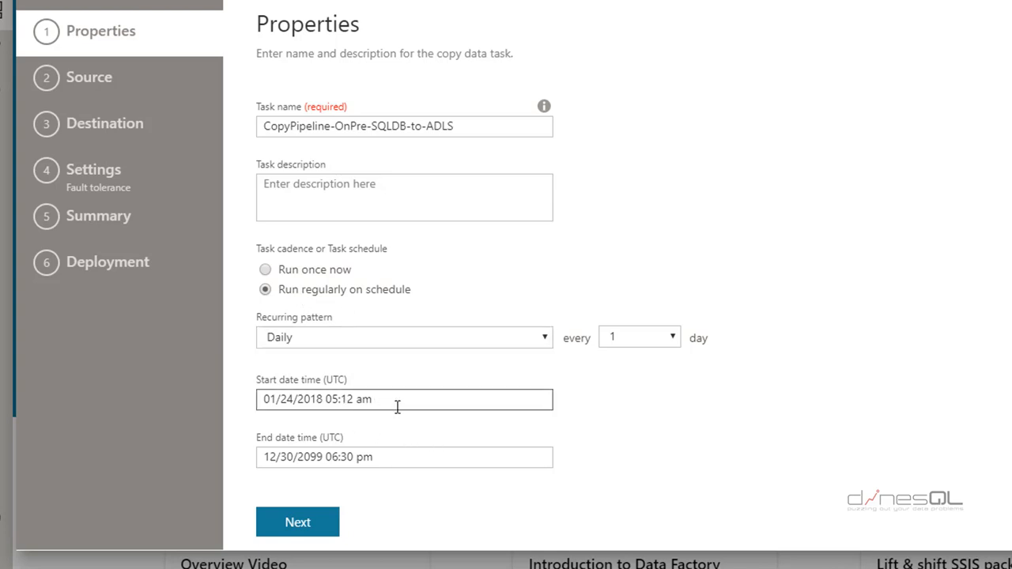
double_click(345, 399)
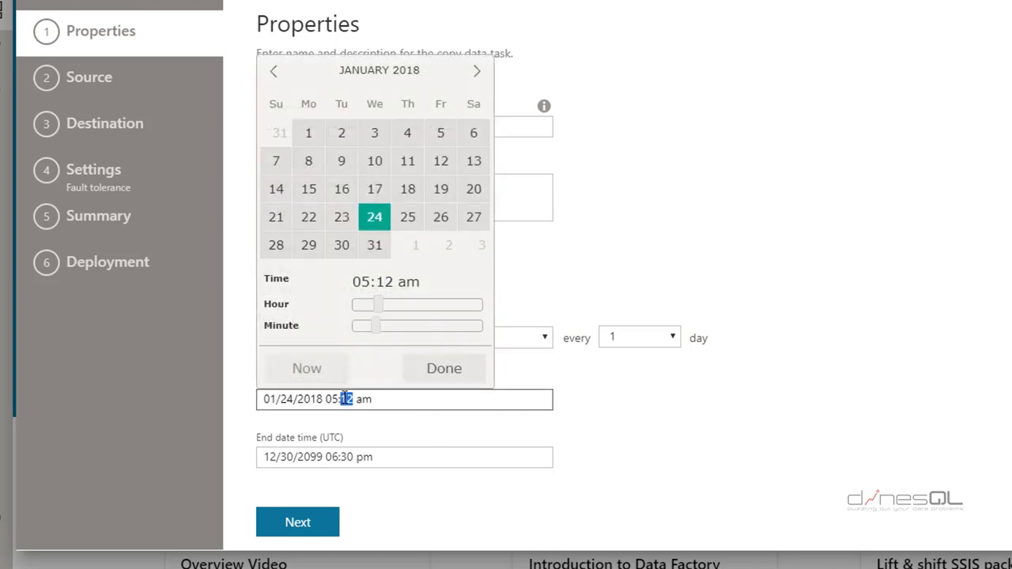
type("30")
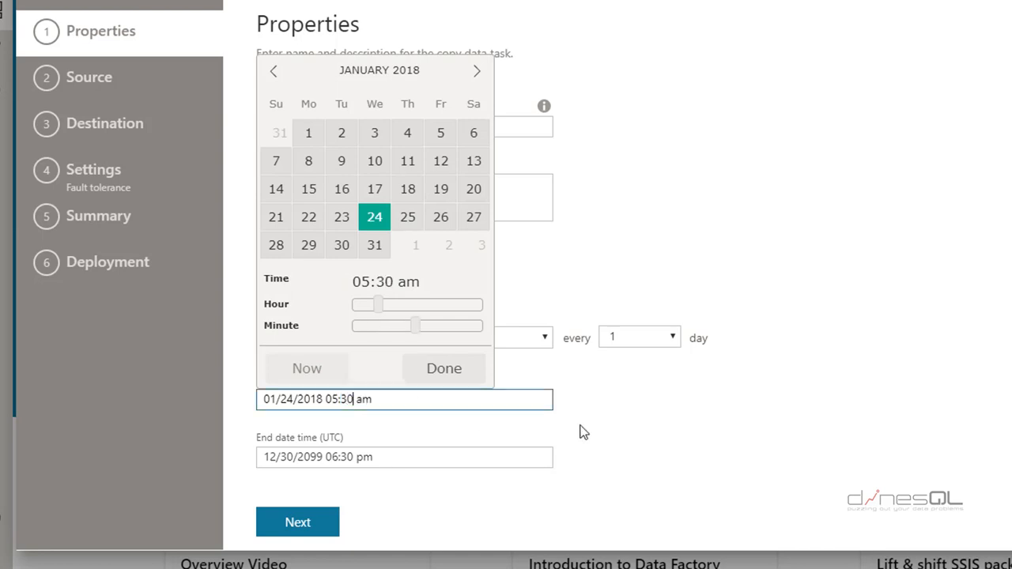
left_click(633, 427)
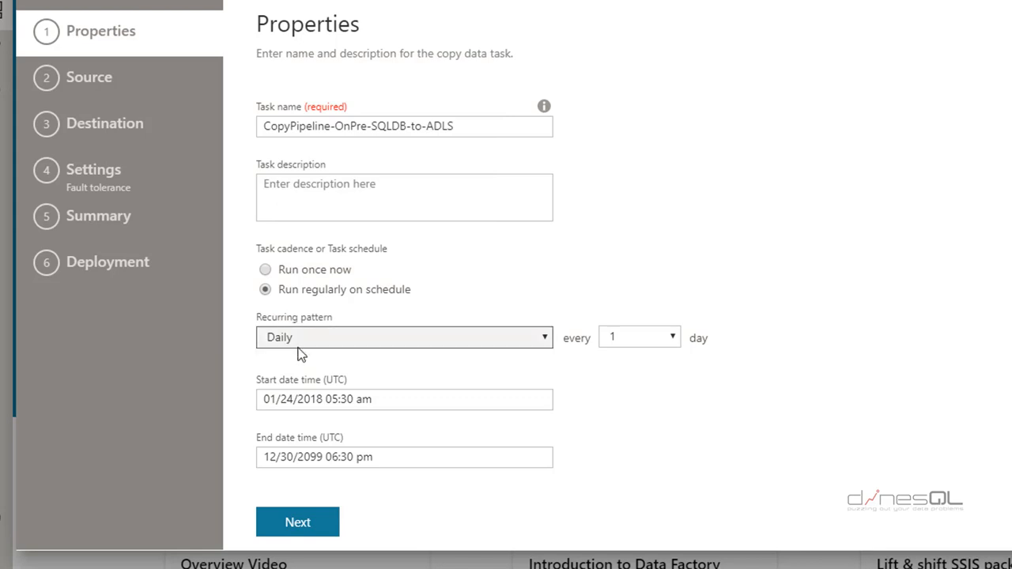
left_click(397, 339)
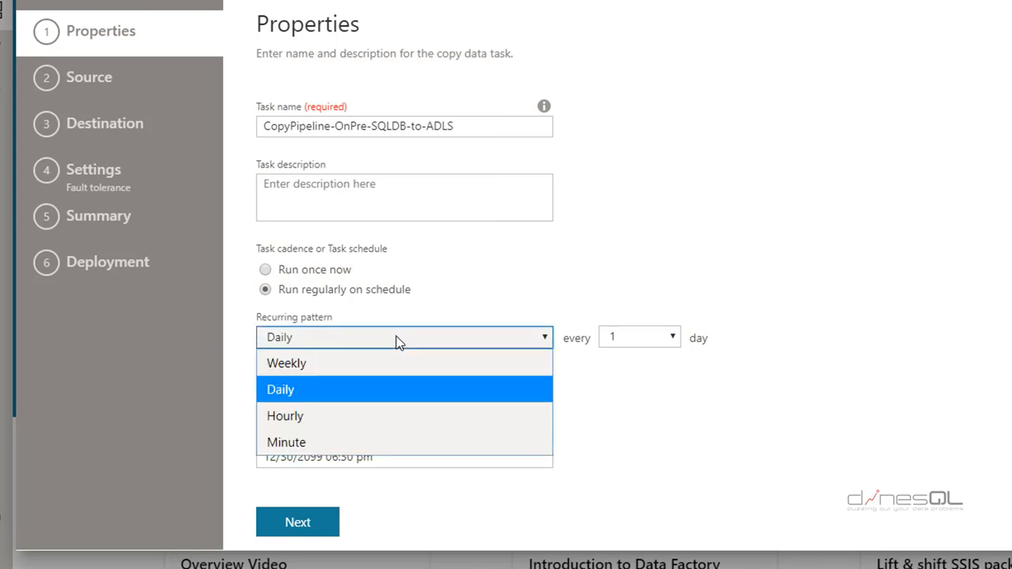
left_click(451, 309)
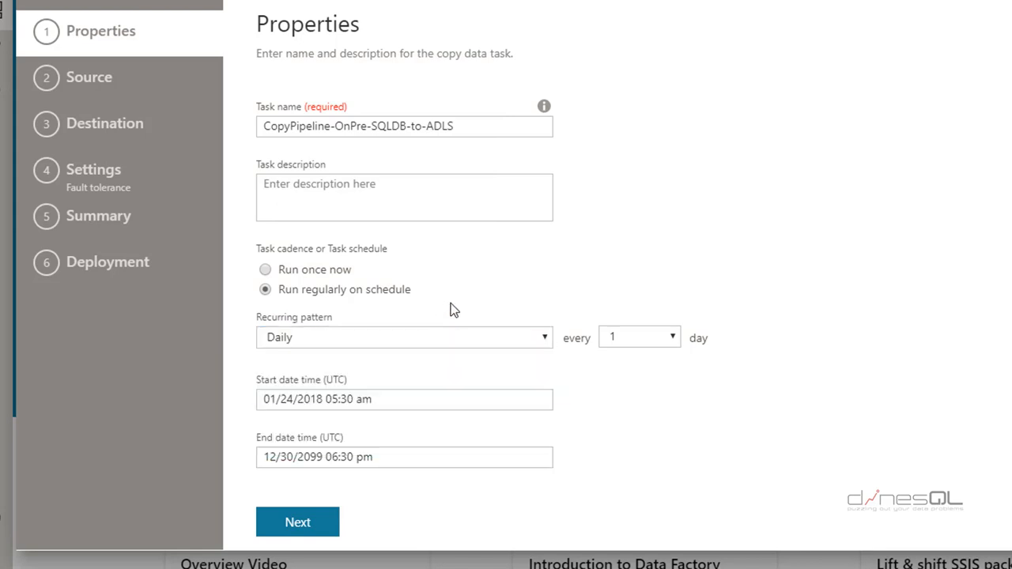
left_click(301, 523)
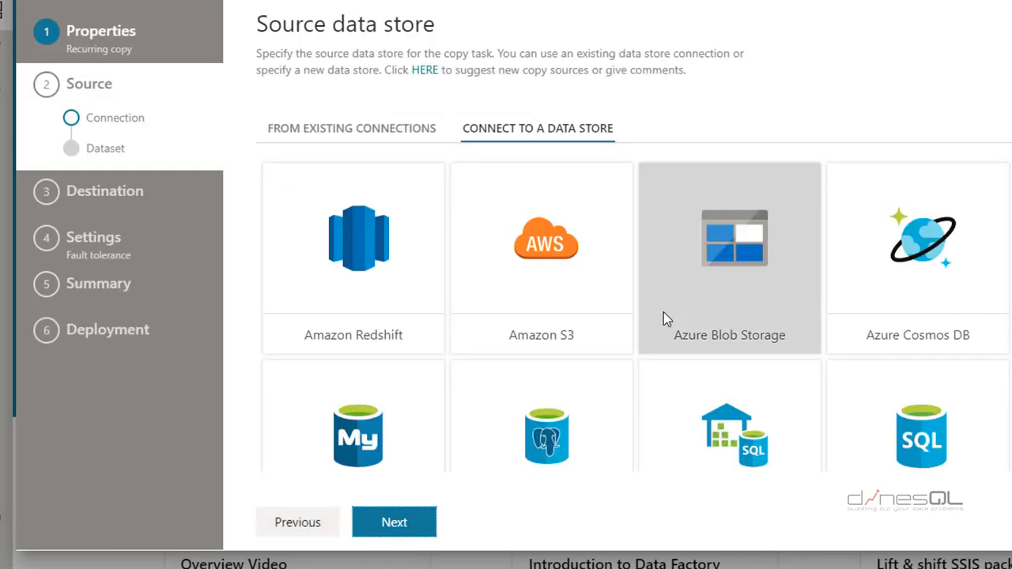
Choose SQL Server as the source data store and continue to its connection settings.
scroll(672, 308, "down", 5)
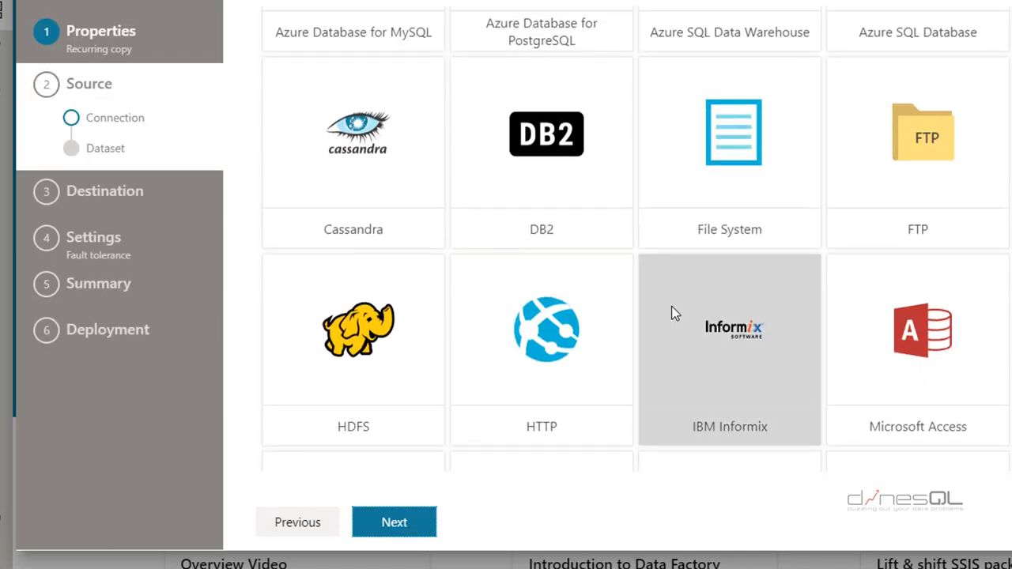
scroll(671, 314, "down", 7)
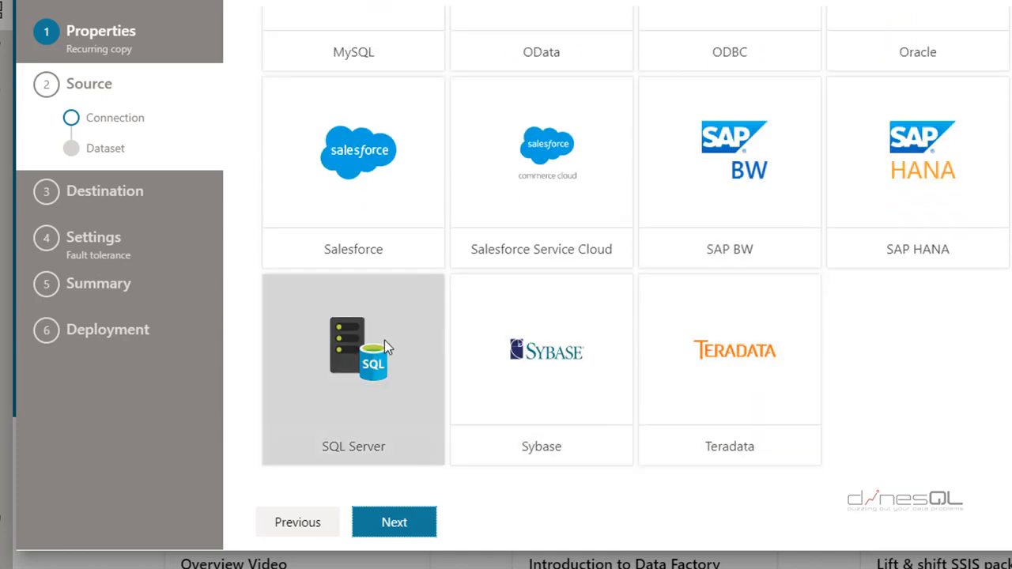
left_click(384, 340)
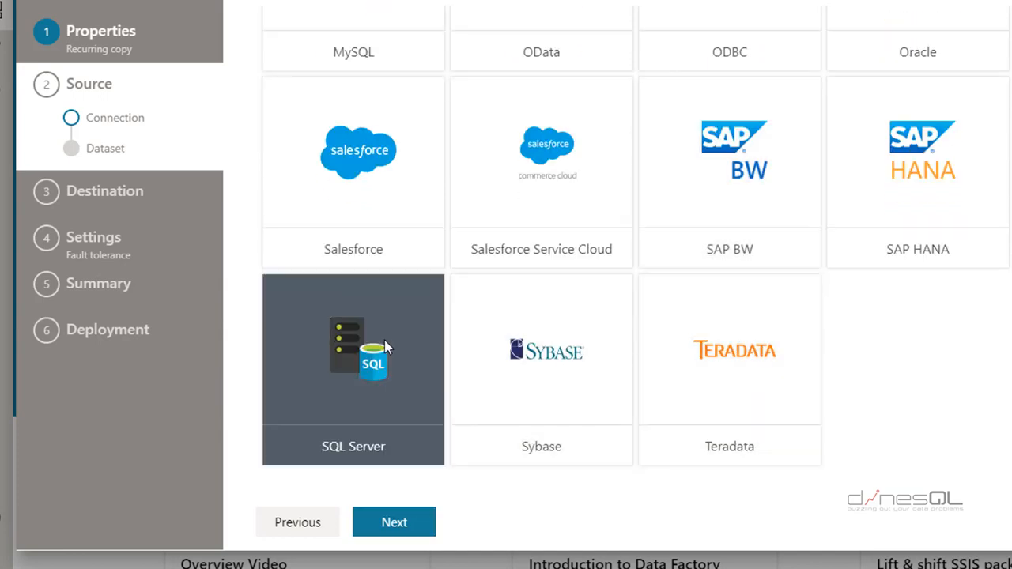
left_click(408, 524)
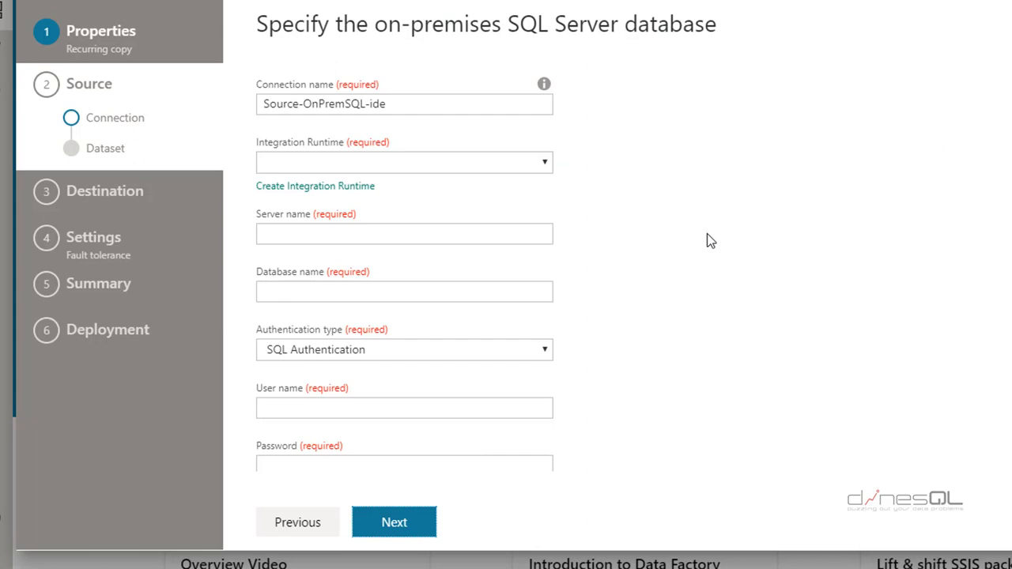
Name the source connection Source-OnPremSQL-DINESHPC.
left_click(413, 104)
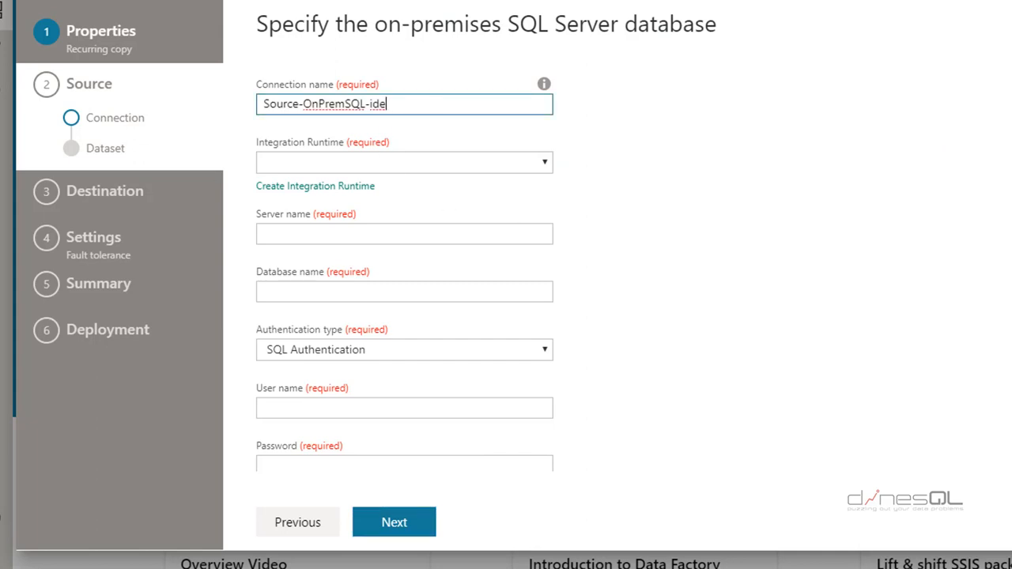
key("BackSpace")
key("BackSpace")
key("BackSpace")
type("DINESHPC")
key("Tab")
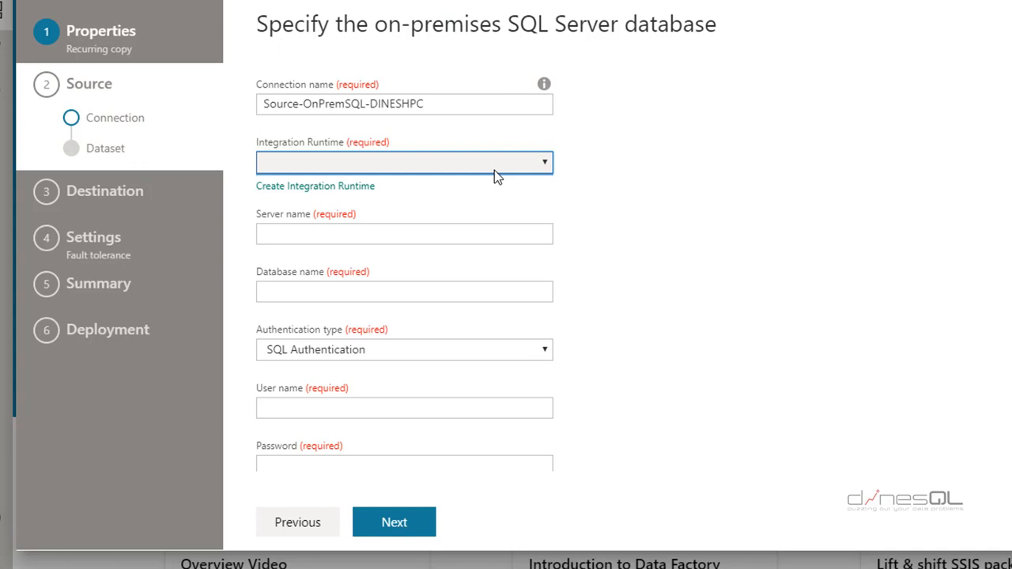
Create a new integration runtime named IntegrationRuntime-SelfHosted-DINESHPC for the source connection.
left_click(340, 187)
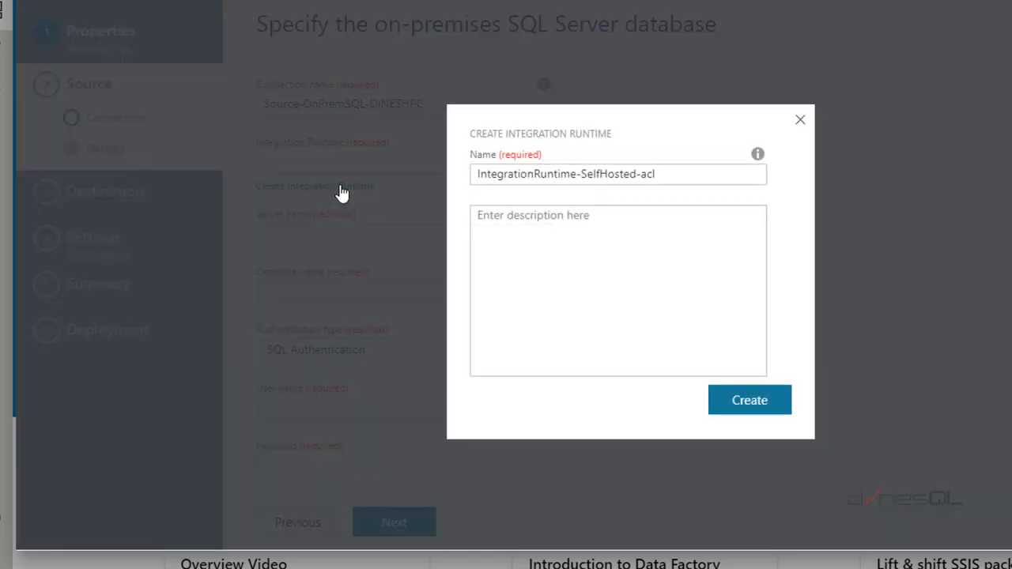
left_click(712, 174)
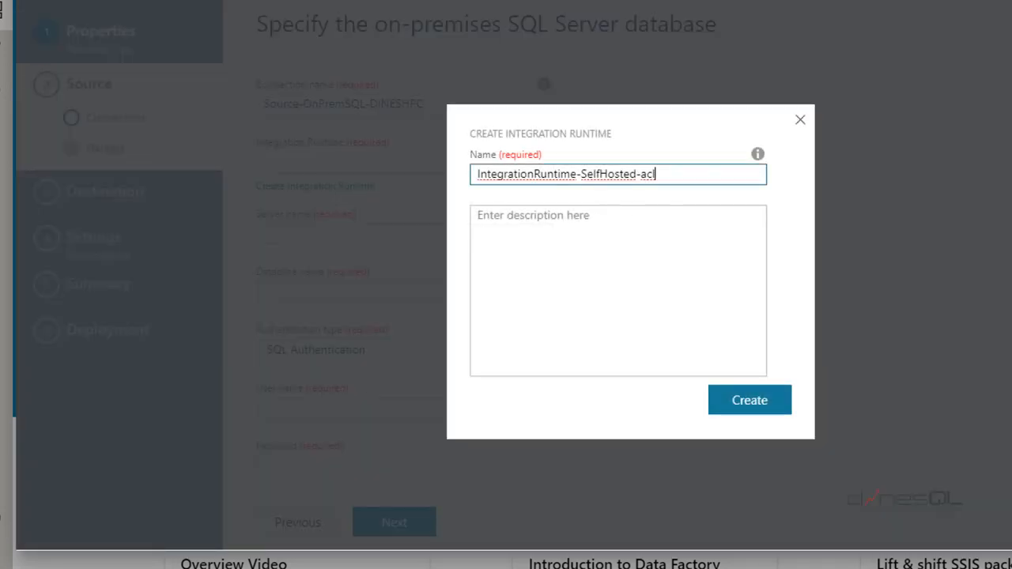
key("BackSpace")
key("BackSpace")
key("BackSpace")
type("dine")
key("BackSpace")
key("BackSpace")
key("BackSpace")
key("BackSpace")
type("DINESHPCX")
key("BackSpace")
left_click(751, 400)
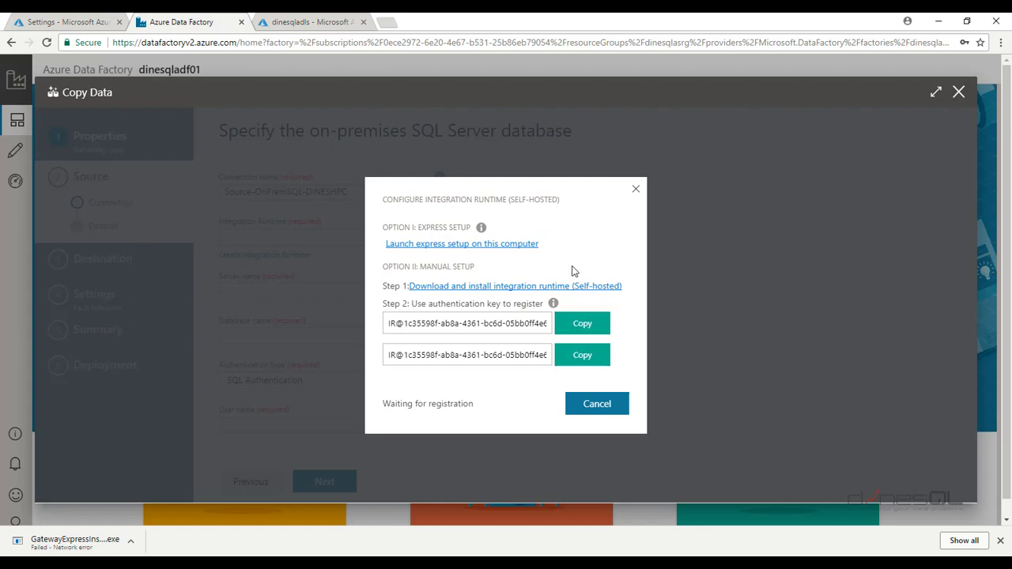
Install and register the self-hosted integration runtime on this computer with the express setup, and close the installer.
left_click(523, 245)
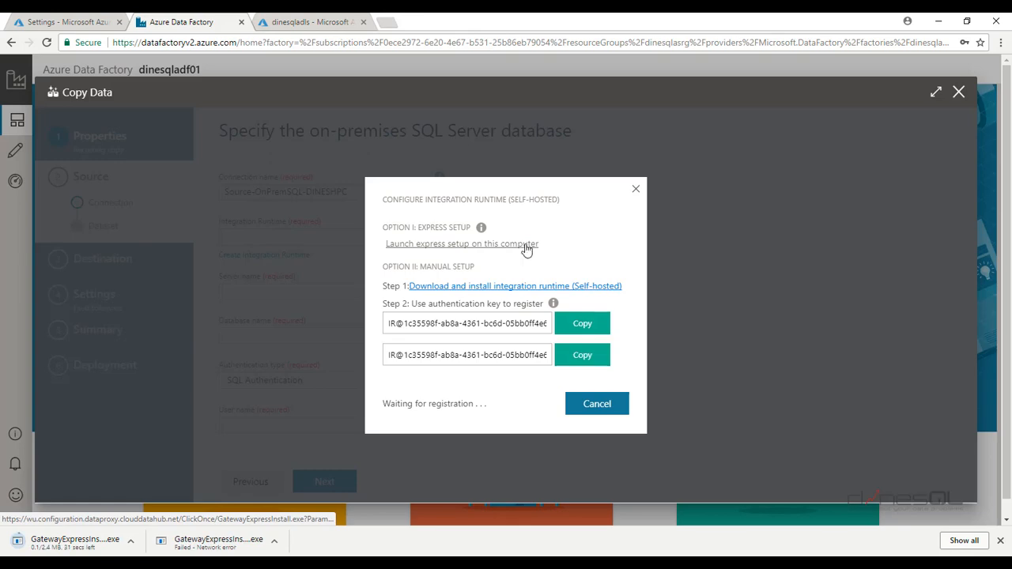
left_click(58, 546)
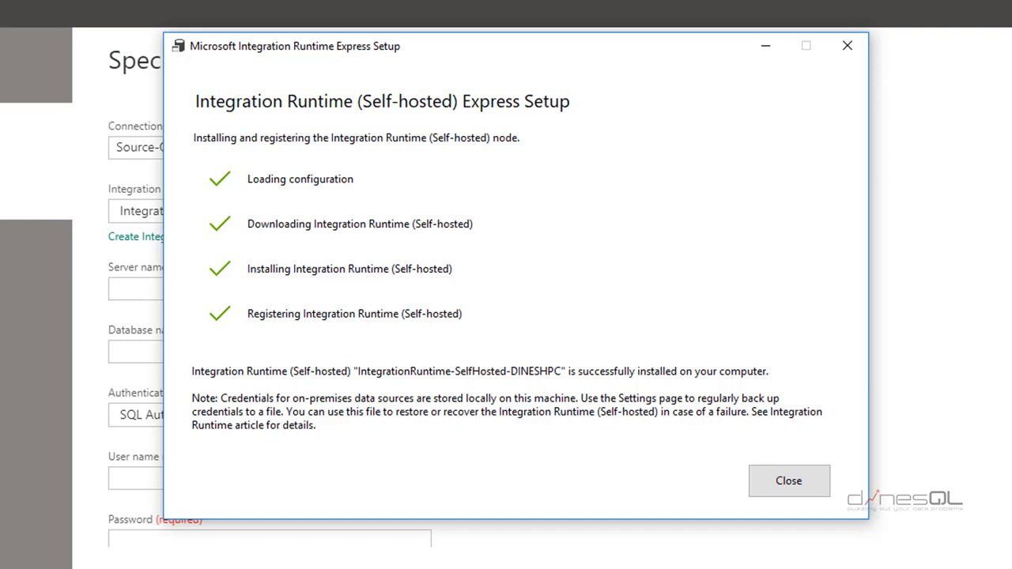
left_click(806, 485)
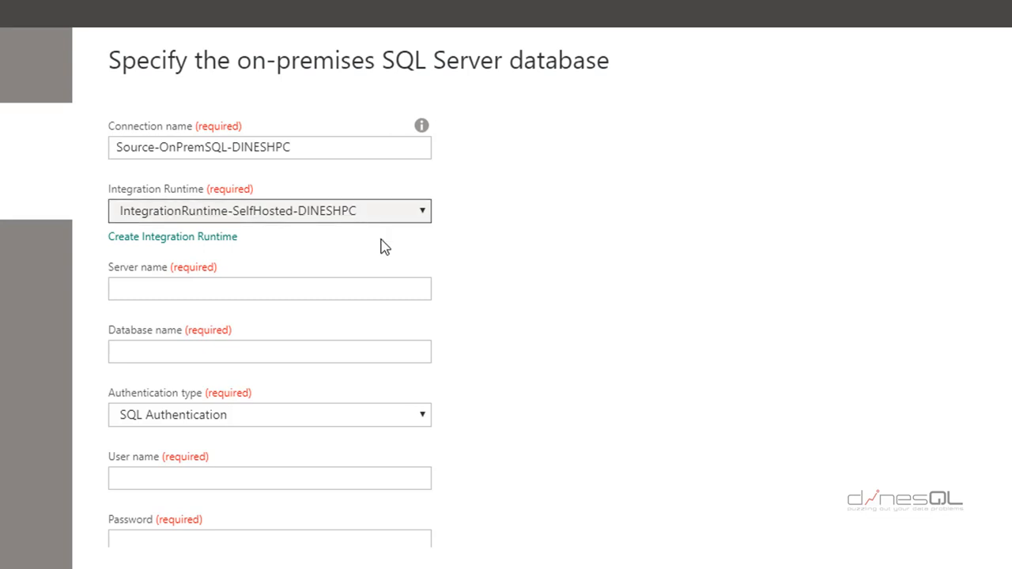
Set the source server name to DESKTOP-ALTE52T and the database name to AdventureWorks2014.
left_click(272, 283)
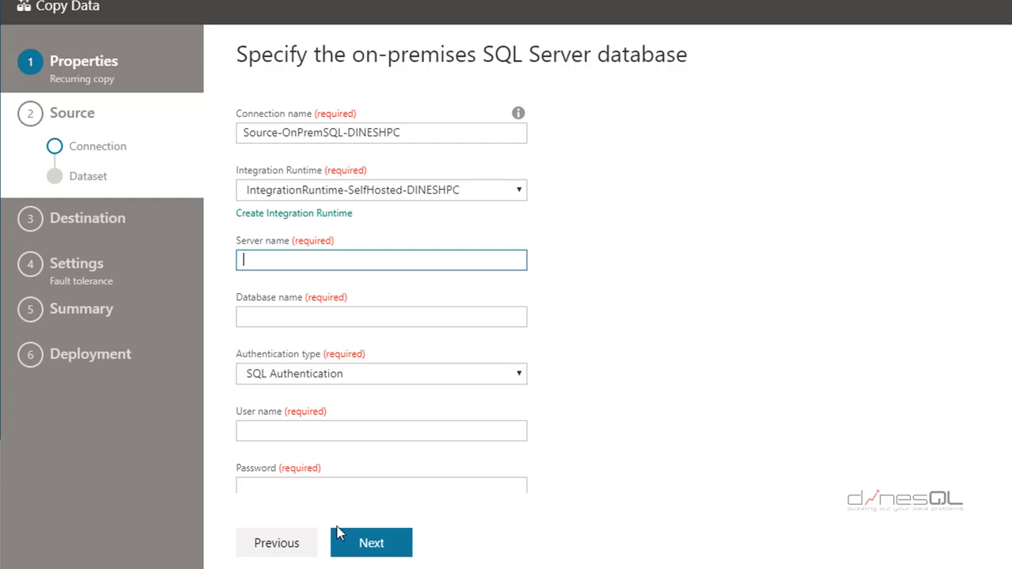
type("DESKTOP-ALTE52T")
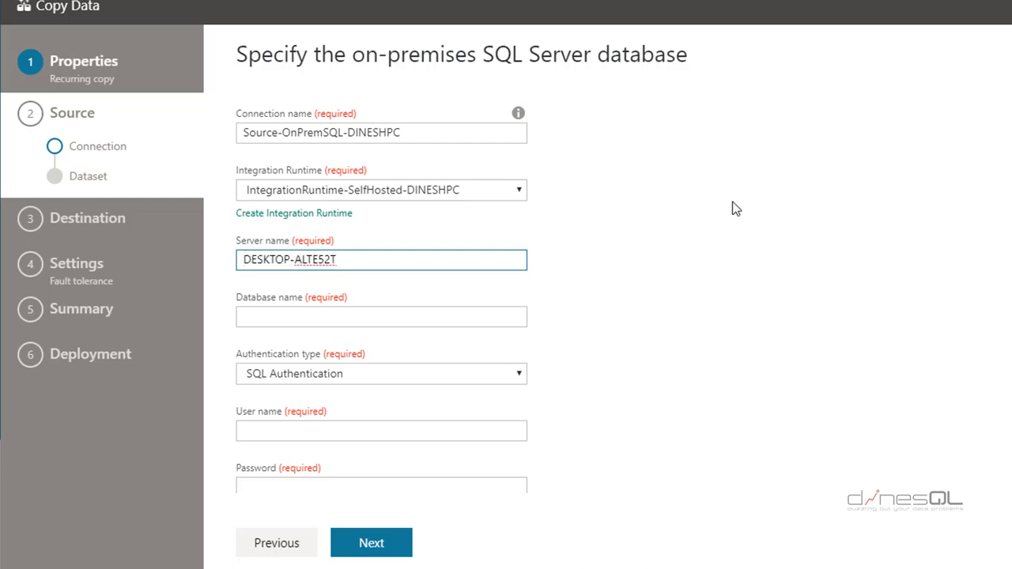
key("Tab")
type("AdventureWorks2014")
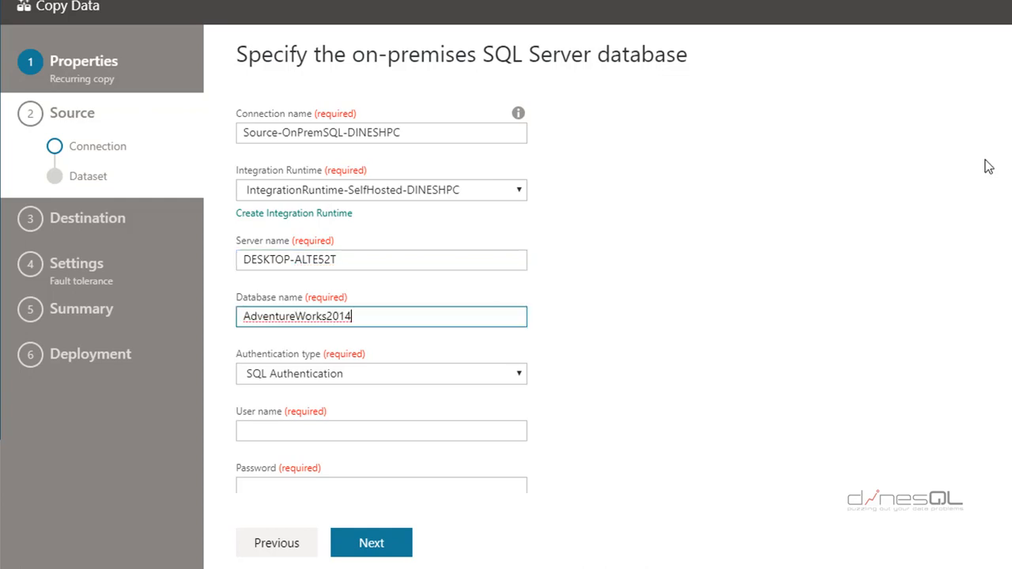
Enter the SQL Authentication user name and password for the source connection and continue to the table selection.
left_click(467, 433)
type("dIN")
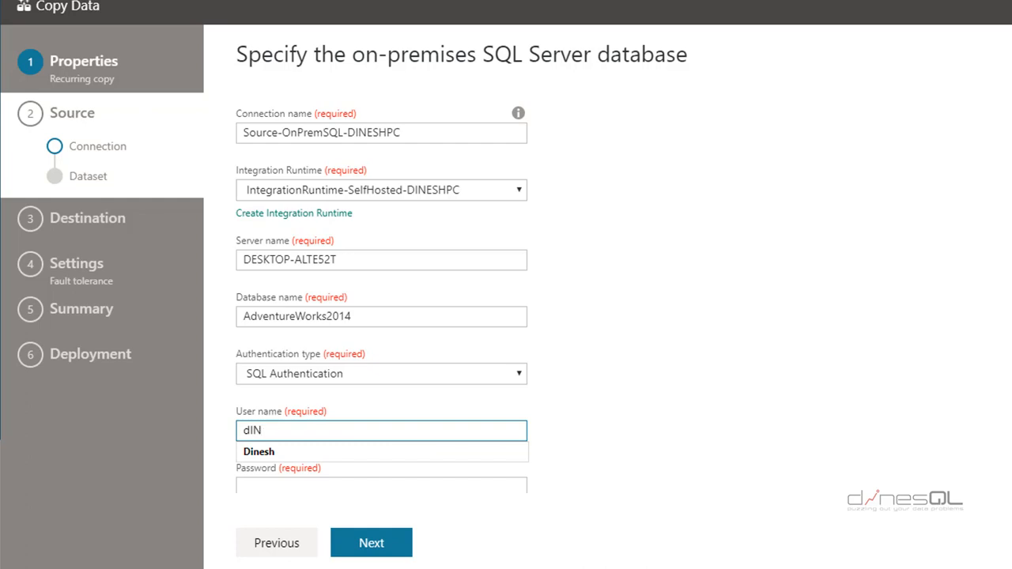
key("BackSpace")
key("BackSpace")
key("BackSpace")
type("Dinesh")
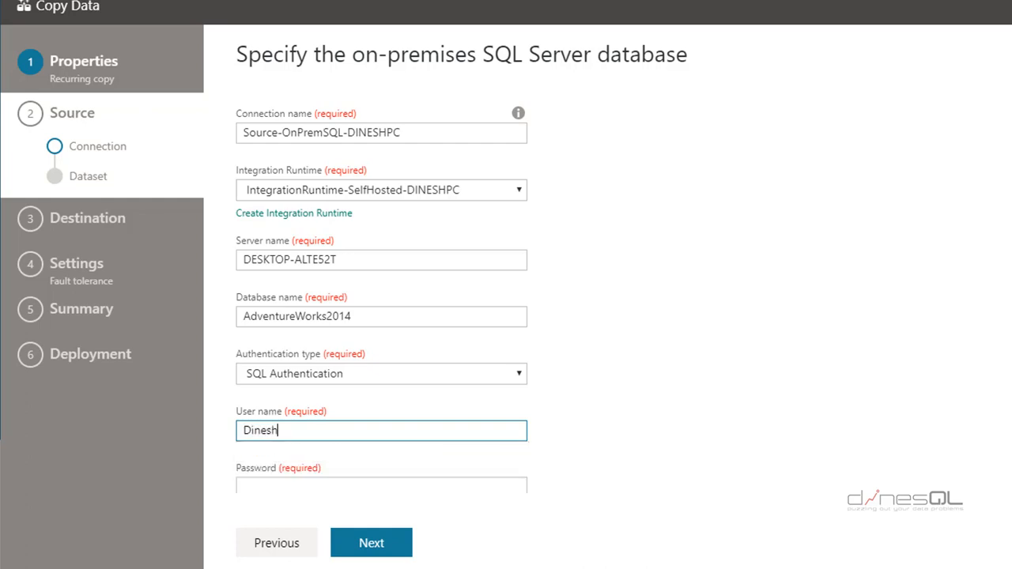
key("Tab")
type("•••")
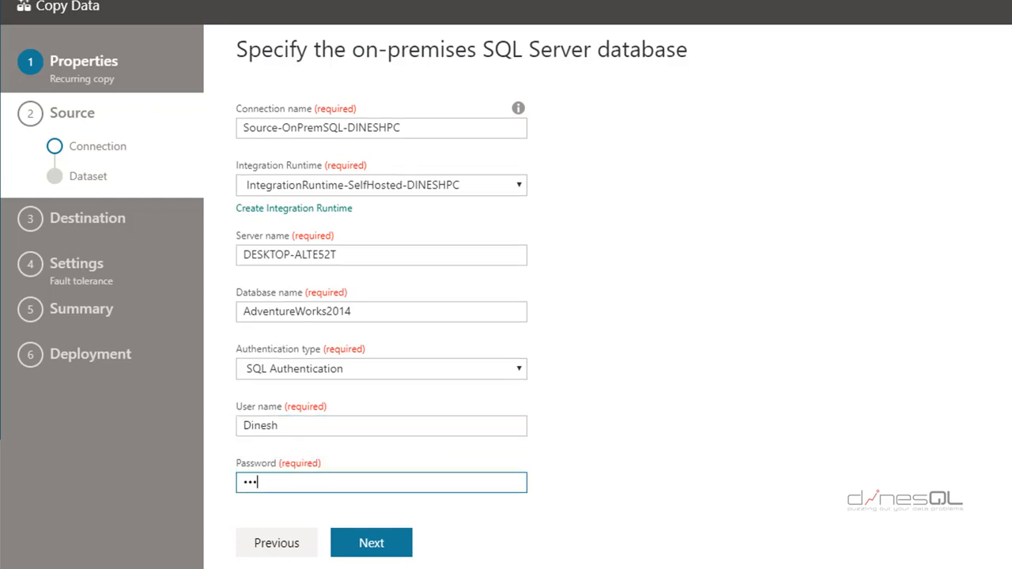
type("••••••")
left_click(371, 546)
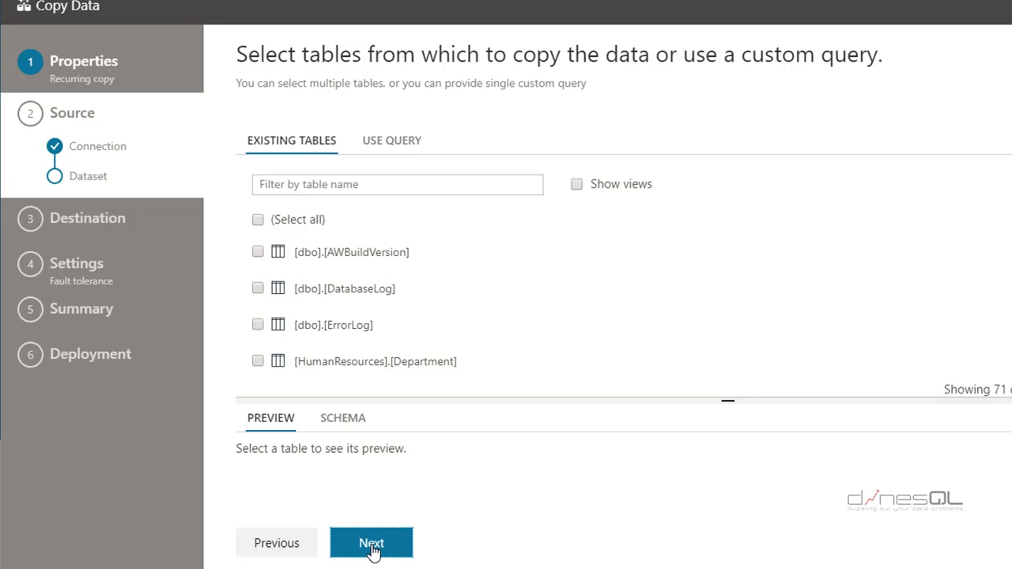
Select the [Production].[Product] table as the source, review its data preview, and continue to the filter settings.
scroll(395, 282, "down", 3)
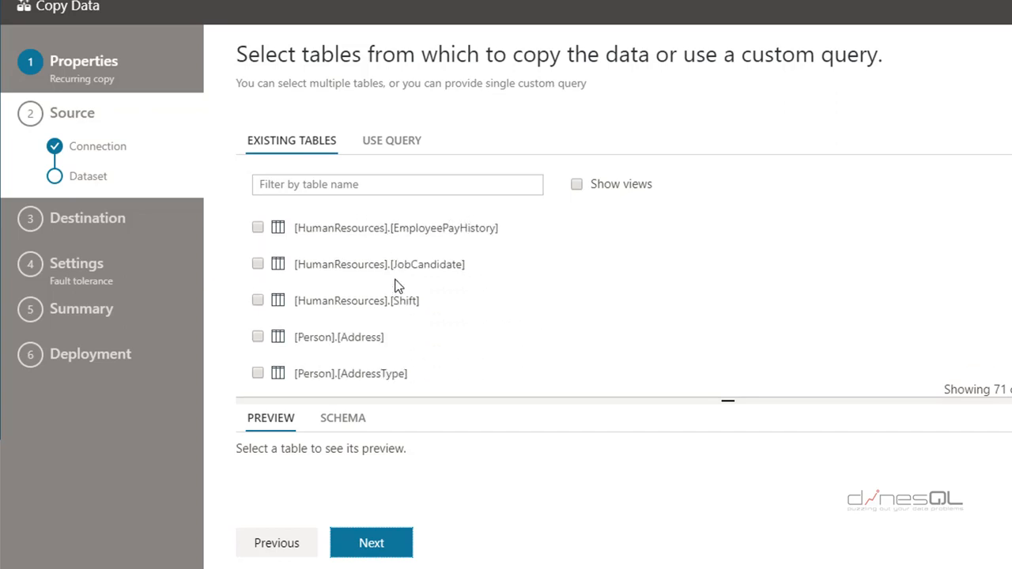
scroll(398, 286, "down", 10)
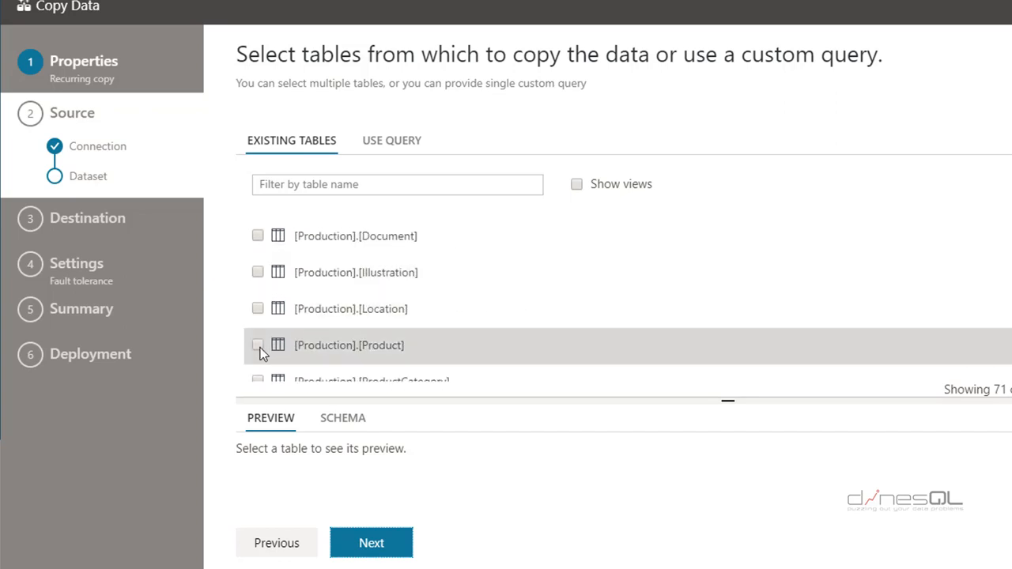
left_click(258, 345)
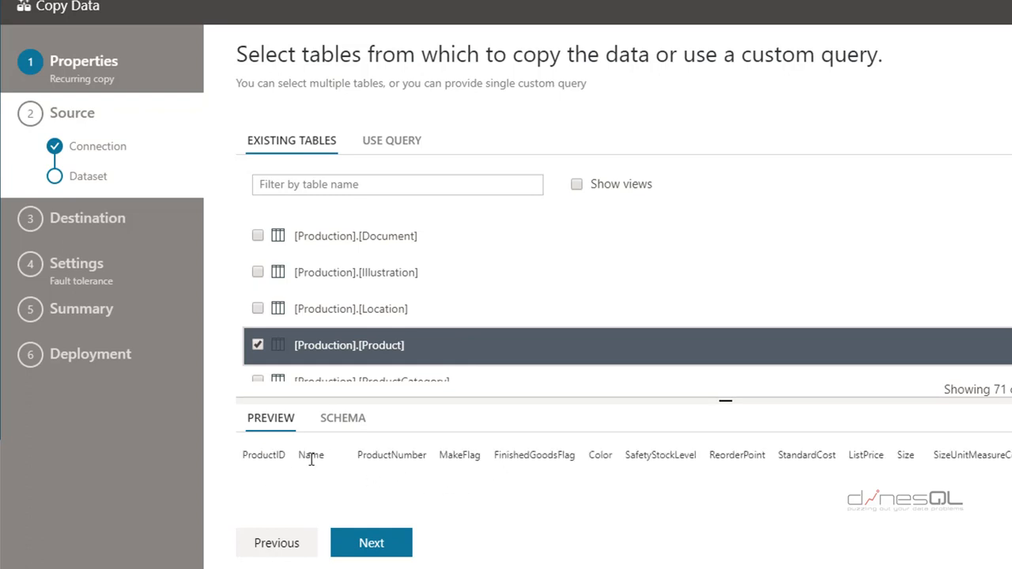
scroll(461, 456, "down", 2)
scroll(461, 455, "down", 2)
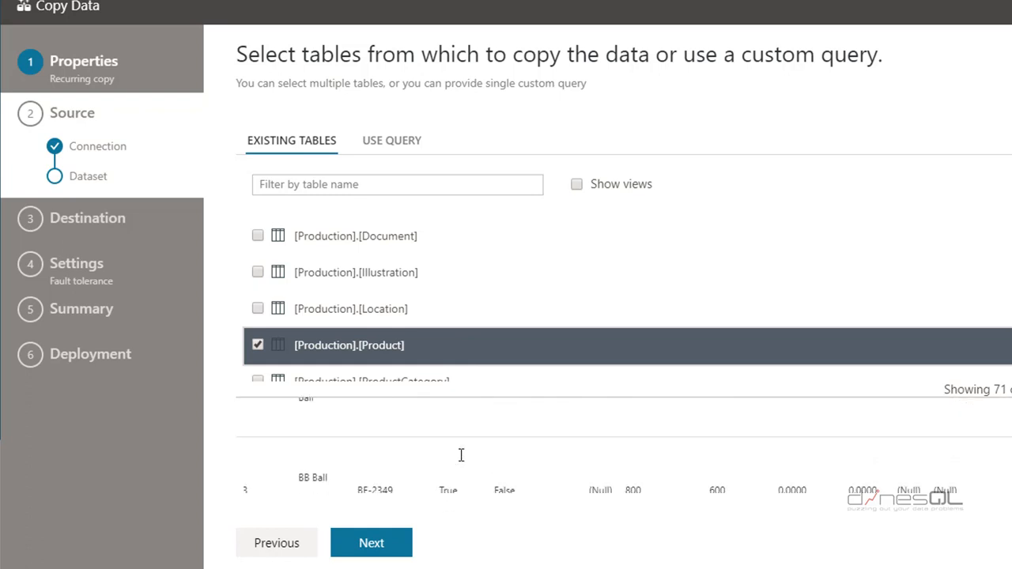
scroll(465, 461, "up", 2)
scroll(465, 461, "up", 3)
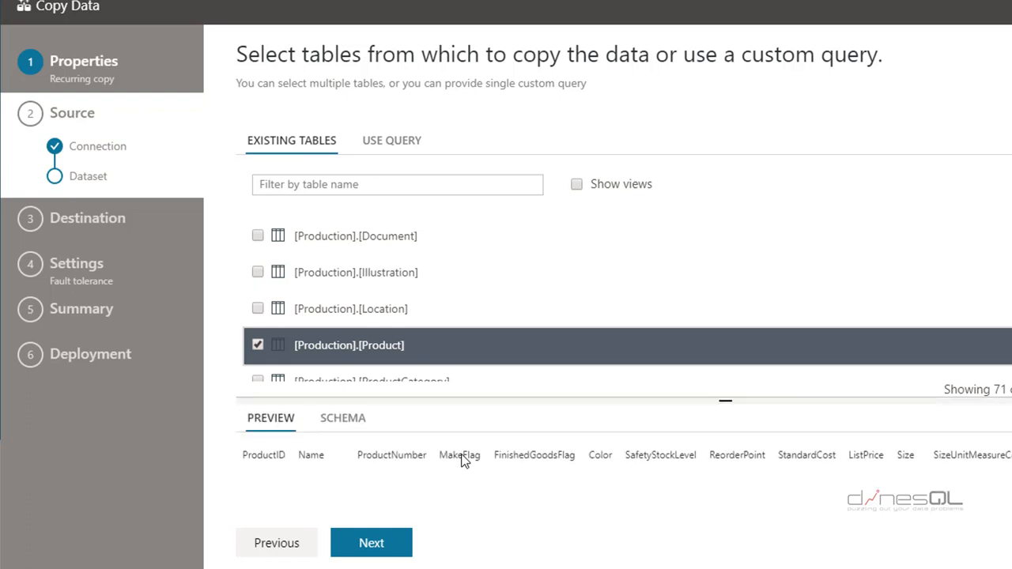
left_click(377, 545)
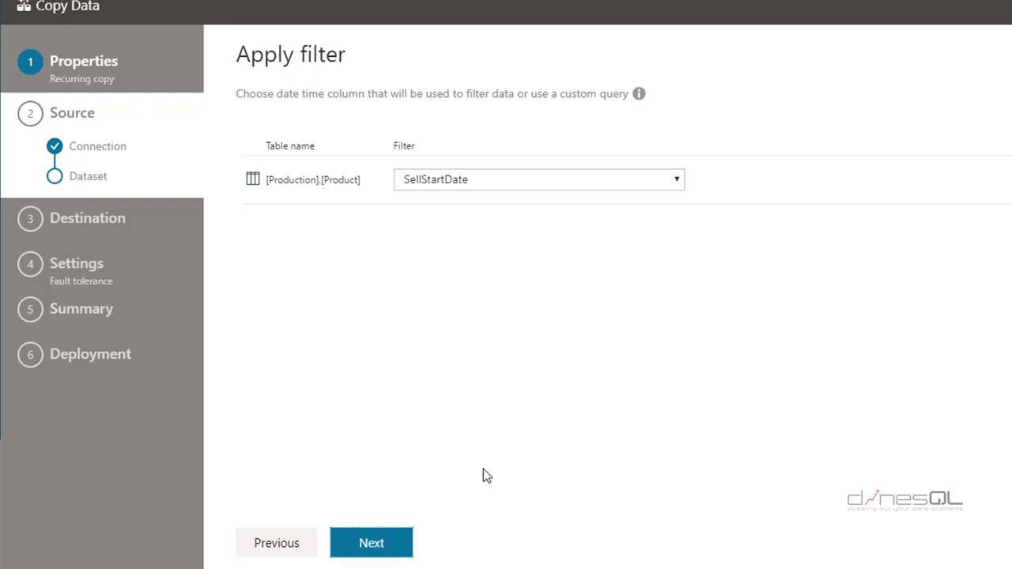
Filter the Product table on the ModifiedDate column and continue to the destination data store selection.
left_click(582, 182)
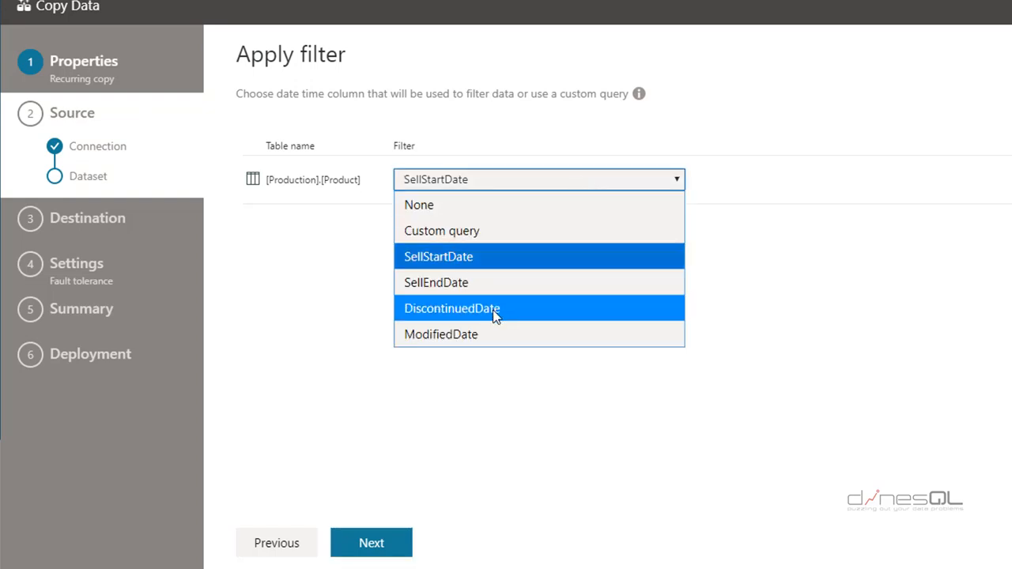
left_click(486, 333)
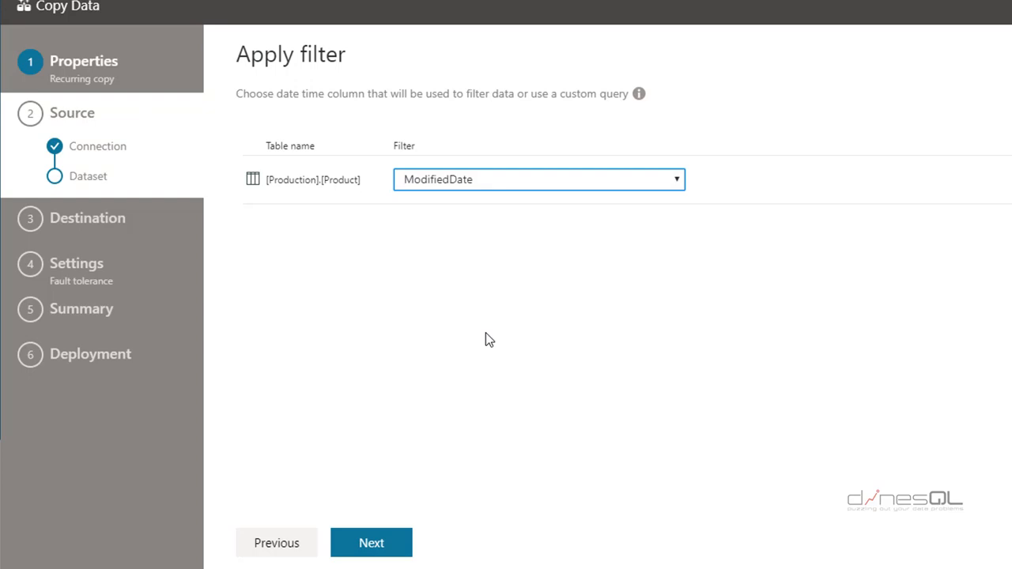
left_click(373, 546)
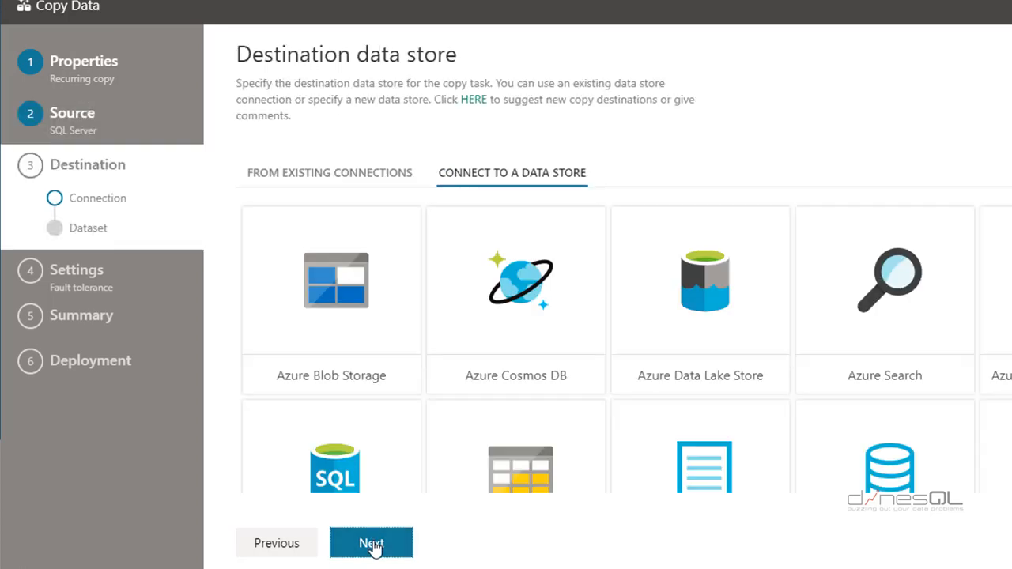
Choose Azure Data Lake Store as the destination data store and continue to its connection settings.
left_click(729, 299)
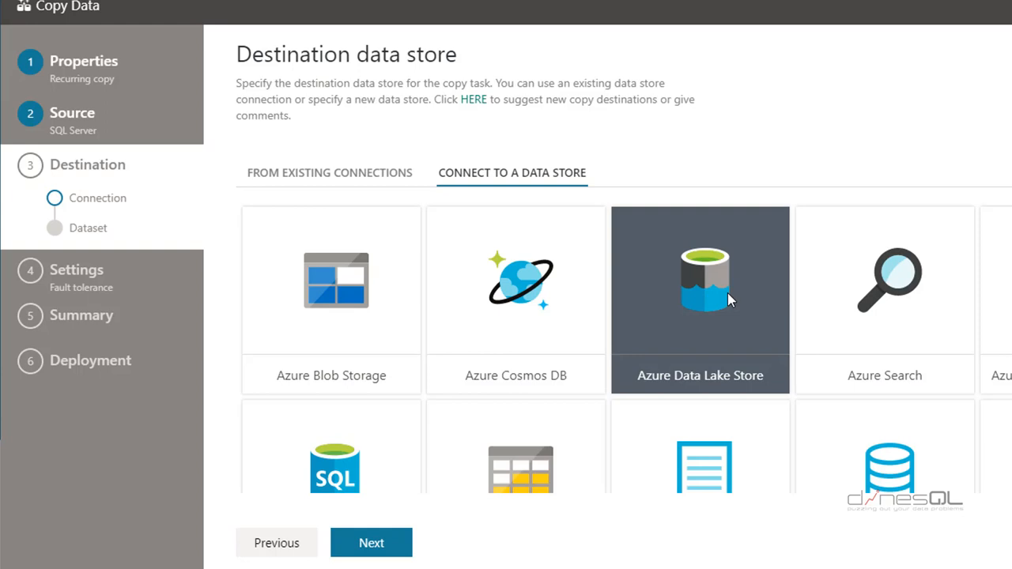
scroll(616, 379, "down", 1)
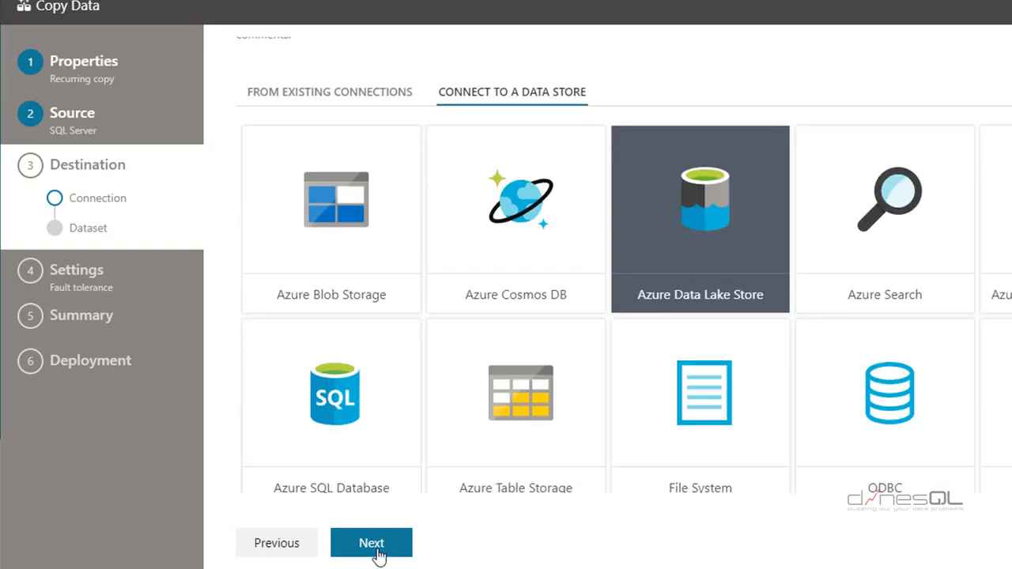
left_click(377, 551)
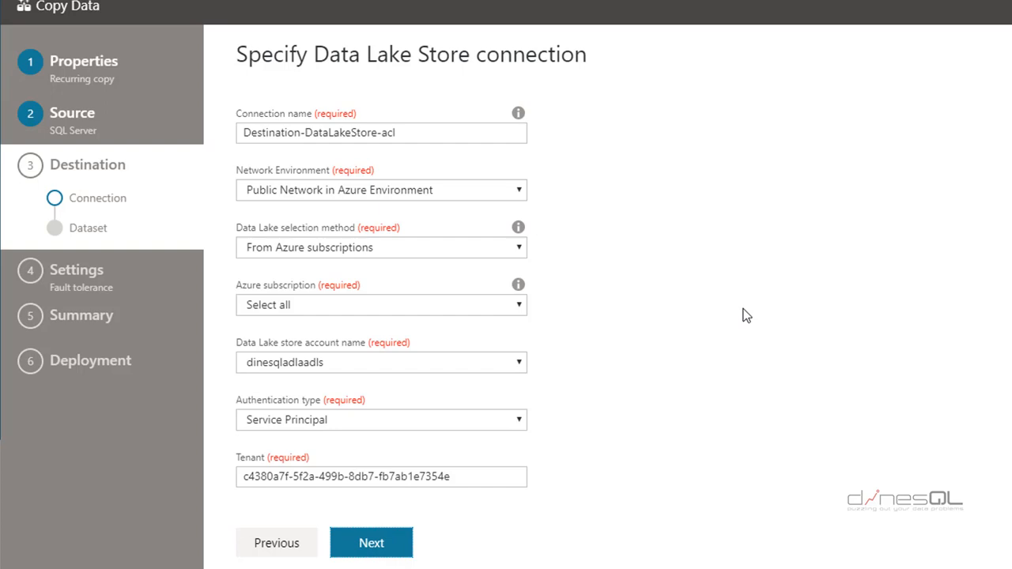
Name the destination connection Destination-DataLakeStore-dinesqlADLS.
left_click(399, 133)
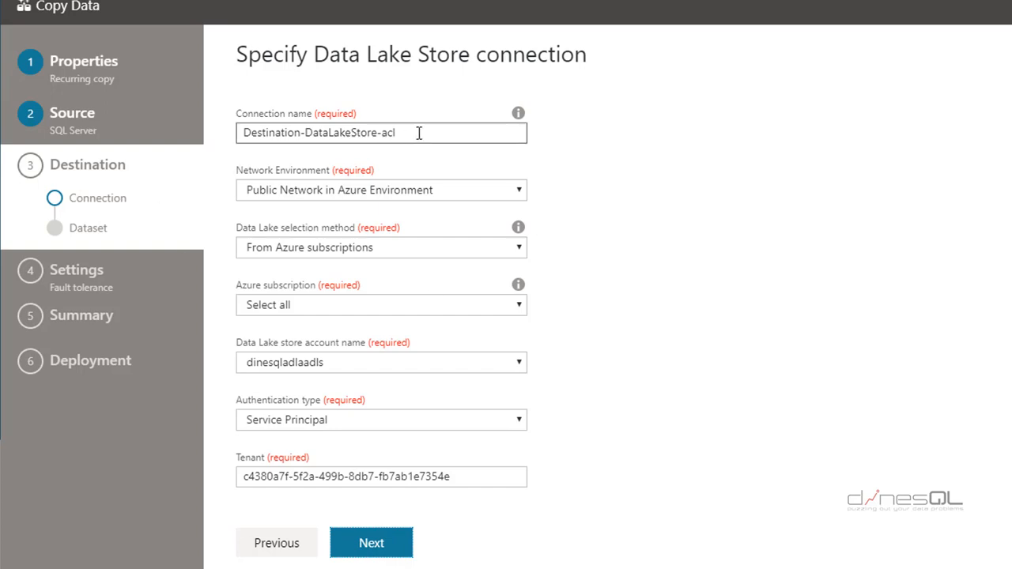
key("BackSpace")
key("BackSpace")
key("BackSpace")
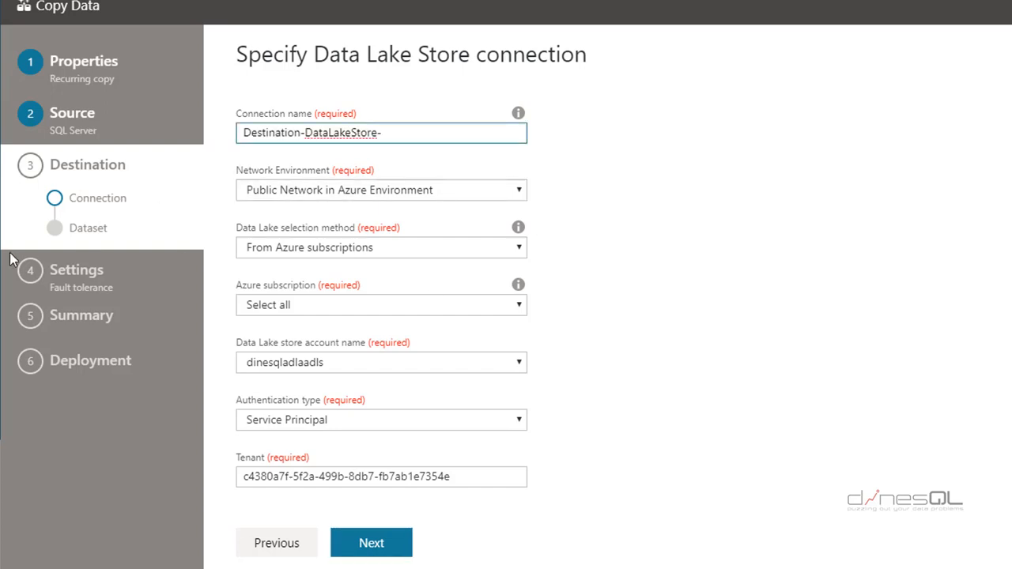
type("dinesqlADLS")
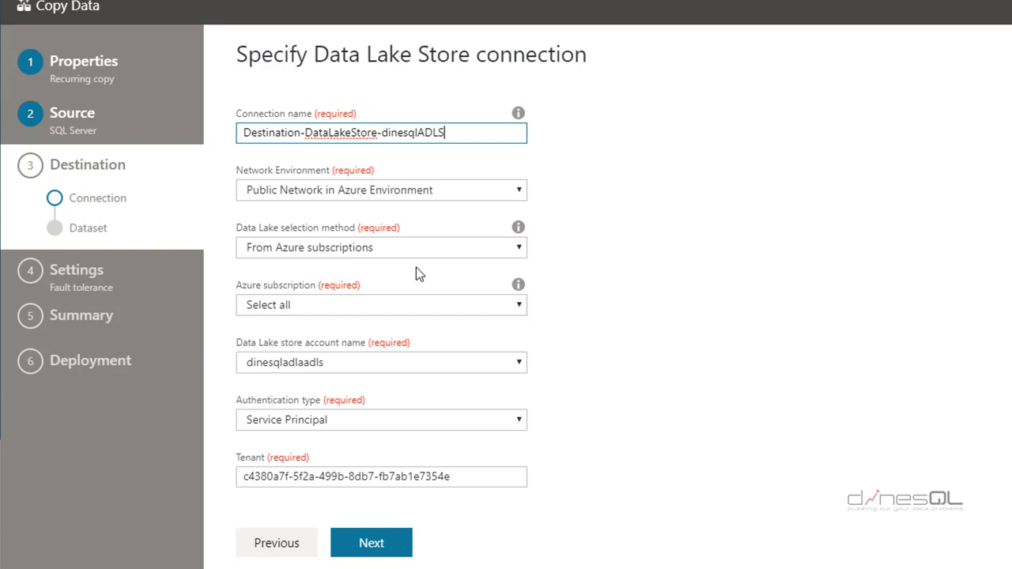
Set the Azure subscription to Microsoft Azure Sponsorship and the Data Lake store account to dinesqladls.
left_click(458, 310)
left_click(390, 358)
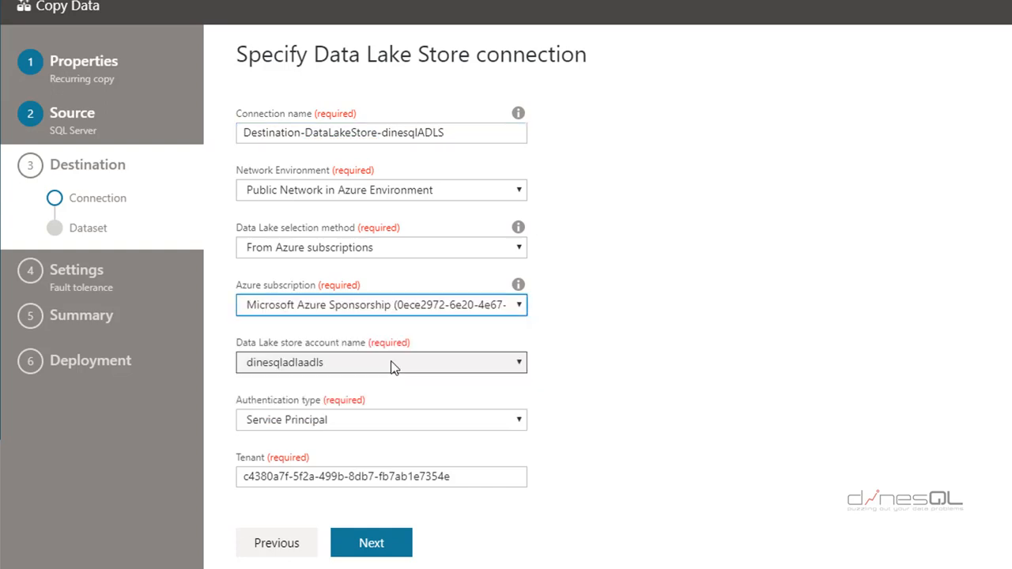
left_click(393, 365)
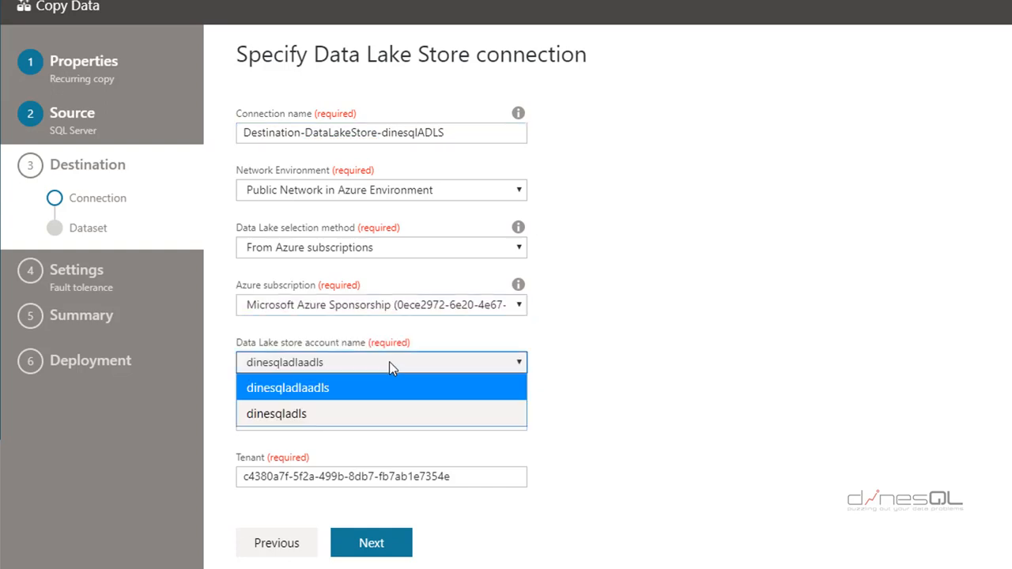
left_click(335, 417)
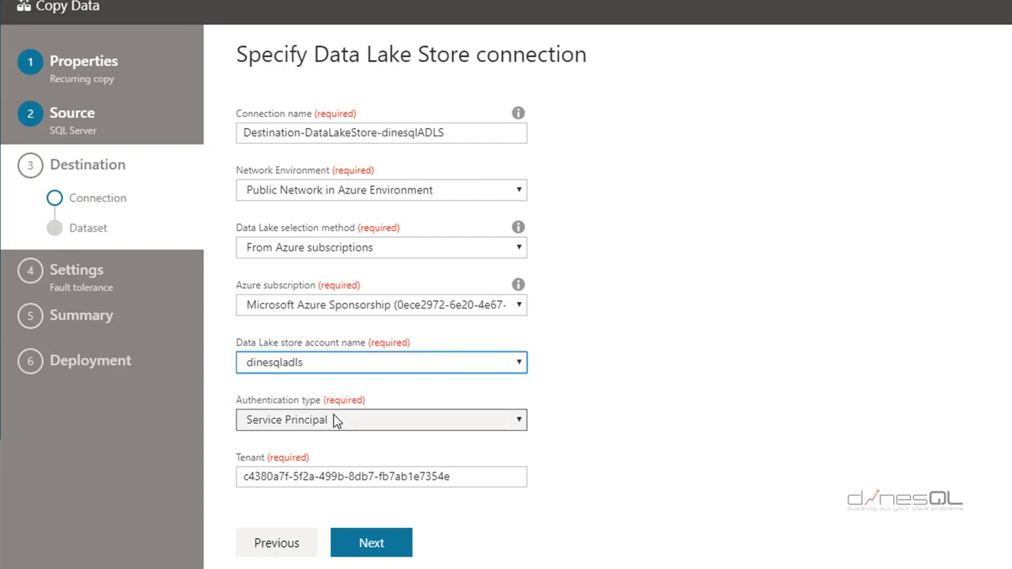
Enter the service principal id and service principal key for the Data Lake connection and continue to the output folder settings.
scroll(666, 401, "down", 2)
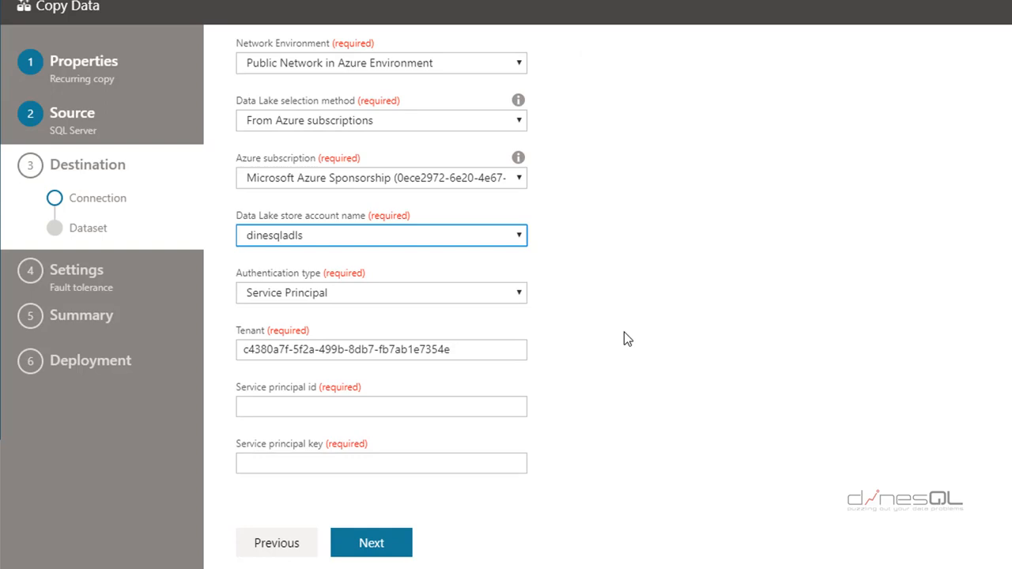
left_click(420, 409)
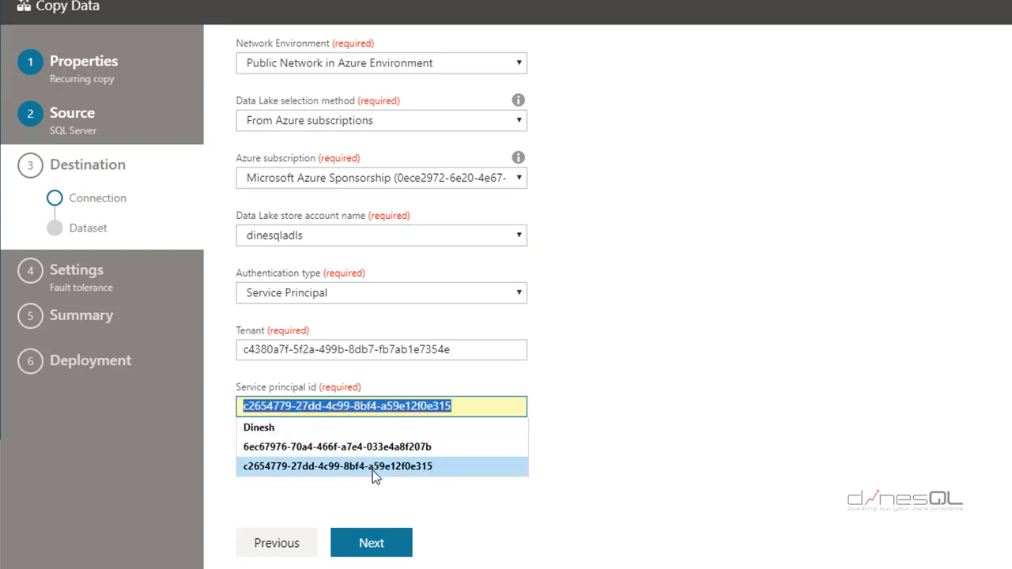
left_click(643, 412)
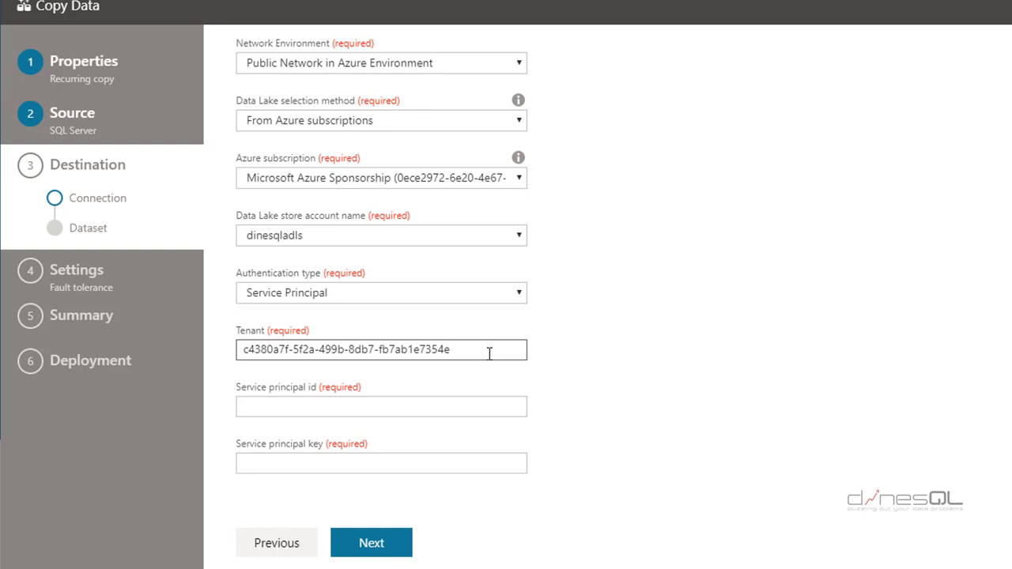
left_click(388, 404)
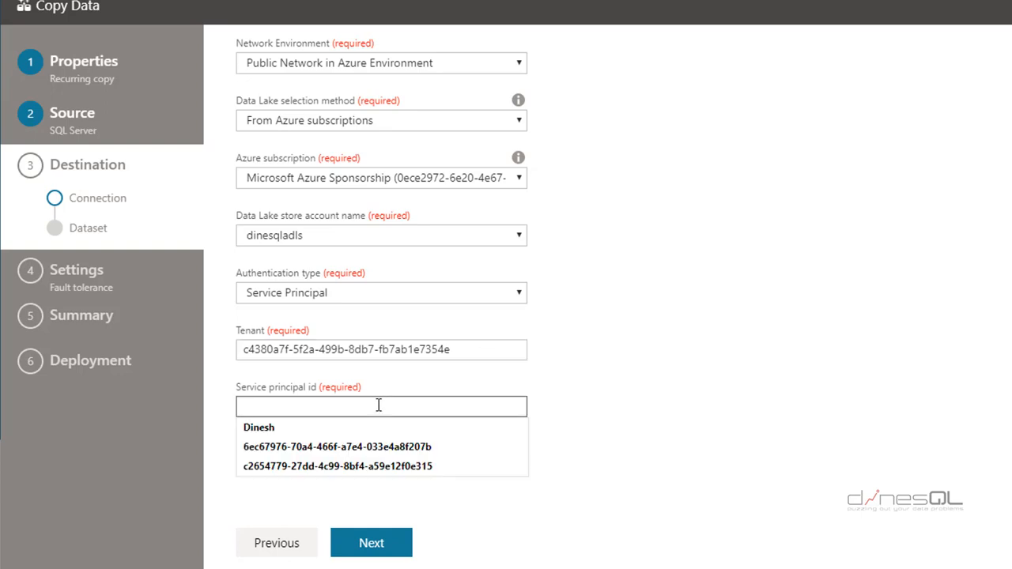
left_click(643, 389)
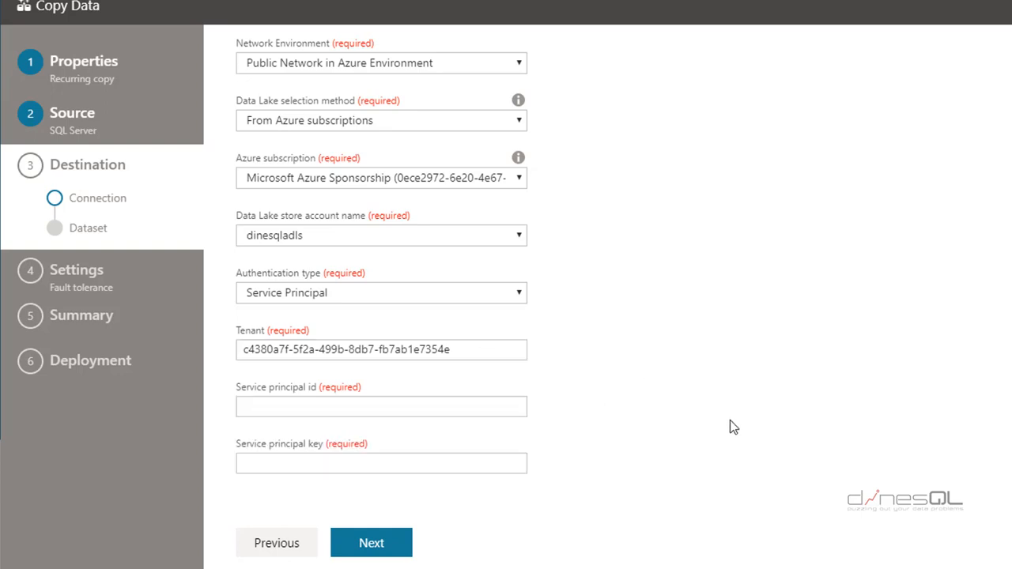
left_click(411, 406)
type("6ec67976-70a4-466f-a7e4-033e4a8f207b")
key("Tab")
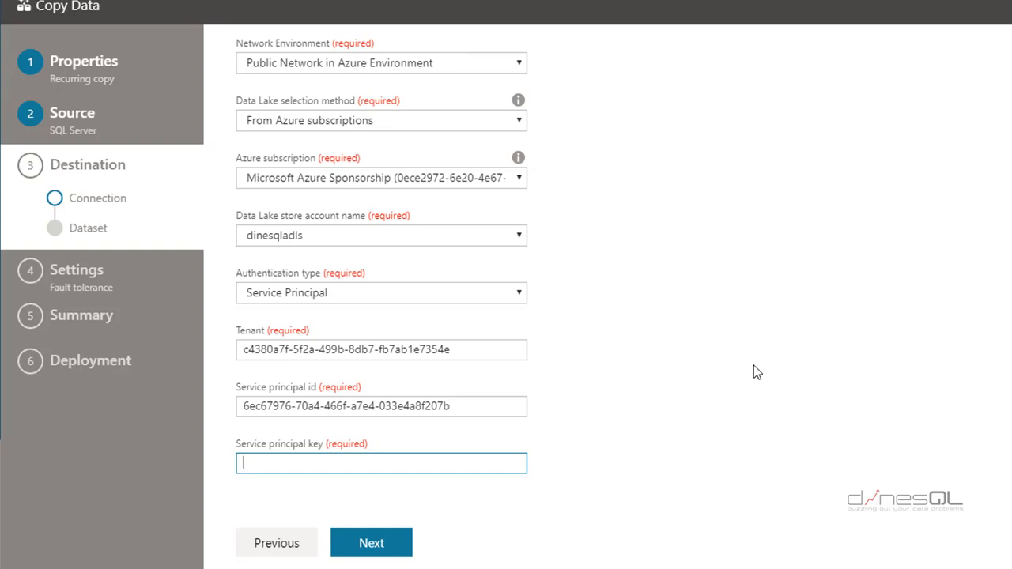
key("ctrl+v")
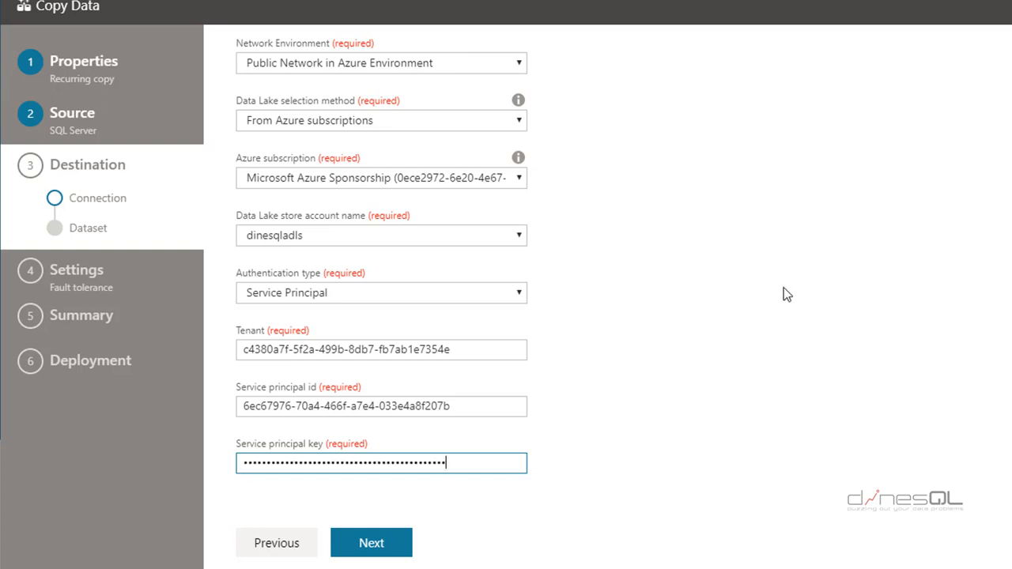
left_click(391, 543)
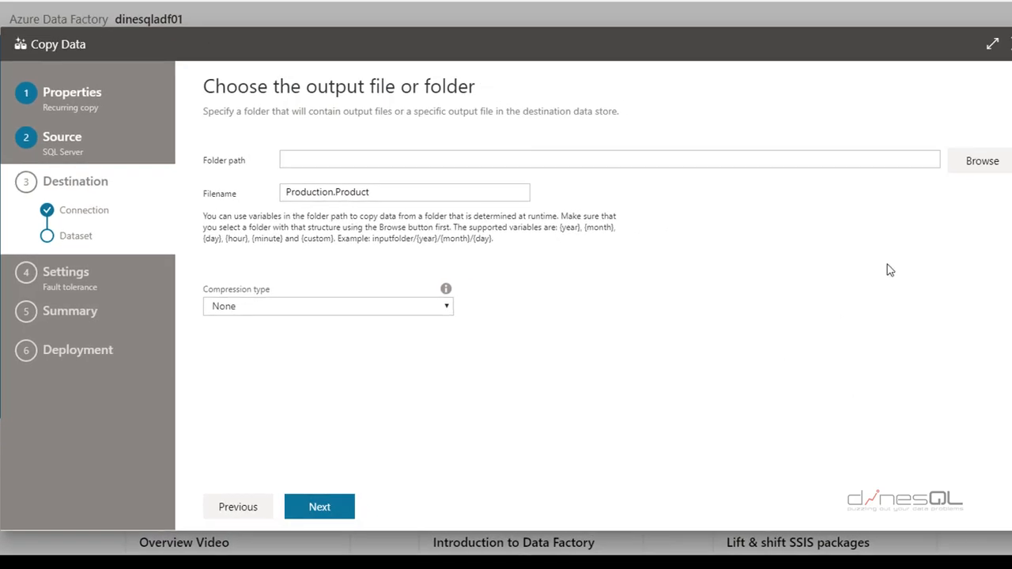
Set the output folder path to /{year}/{month}/{day}, copying the pattern from the example text.
left_click(984, 162)
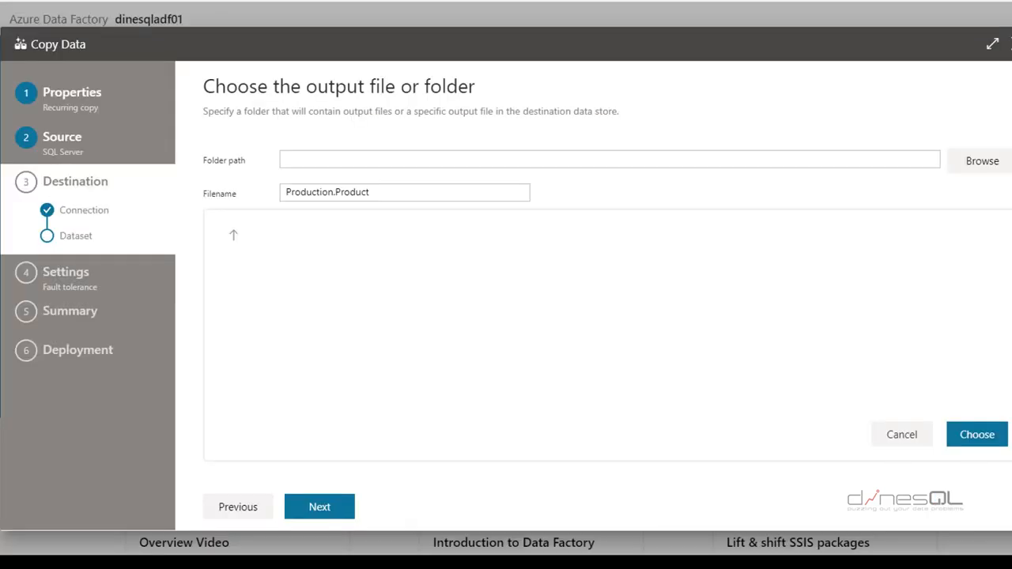
left_click(891, 441)
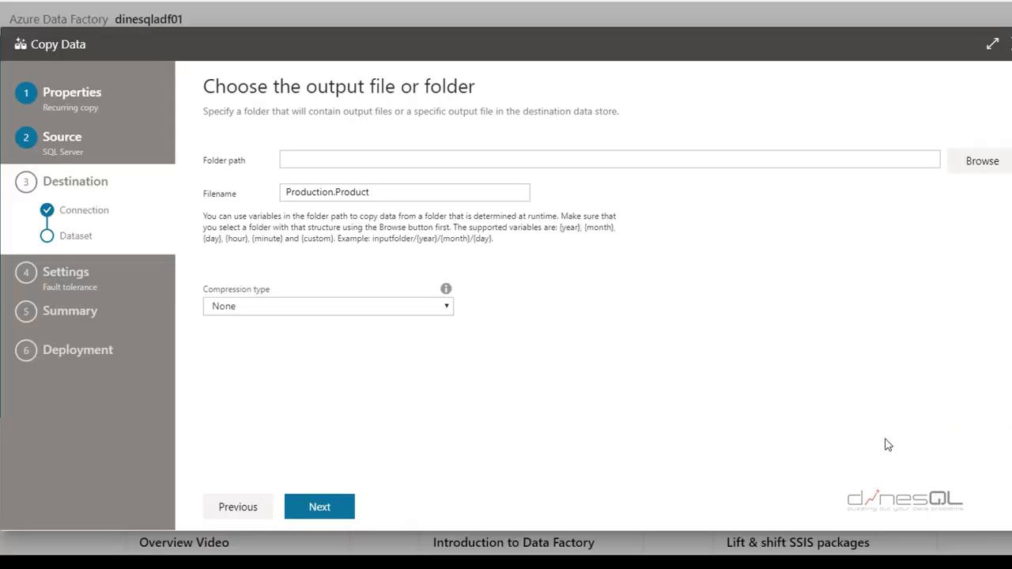
left_click(387, 161)
type("/")
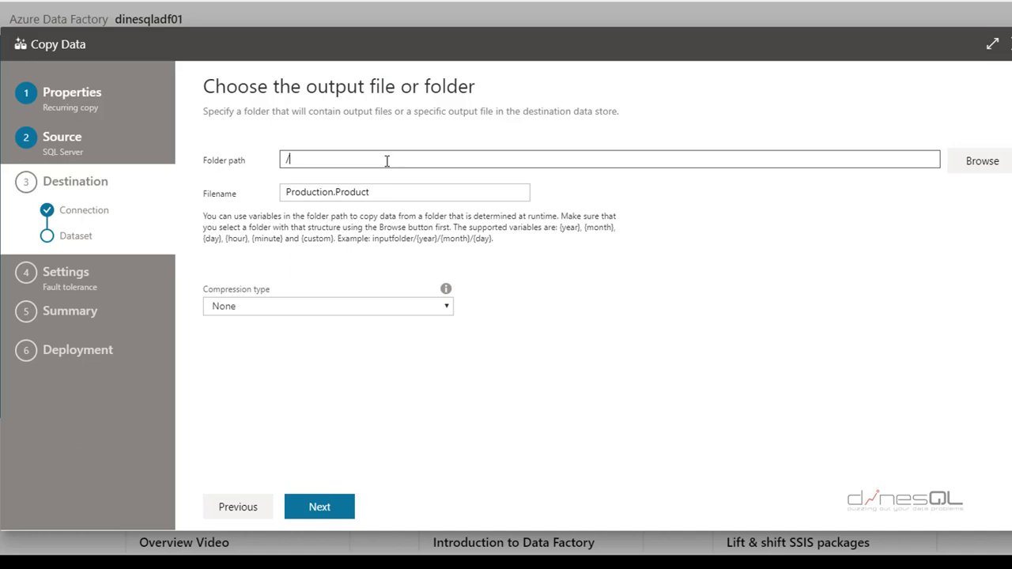
left_click(483, 240)
left_click_drag(483, 240, 414, 239)
key("ctrl+c")
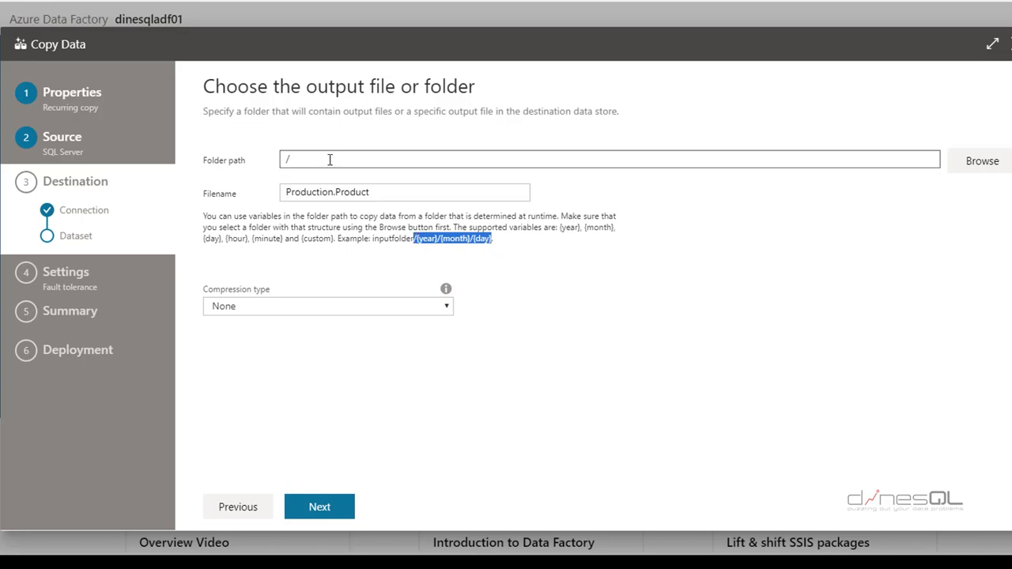
left_click_drag(328, 159, 276, 161)
key("ctrl+v")
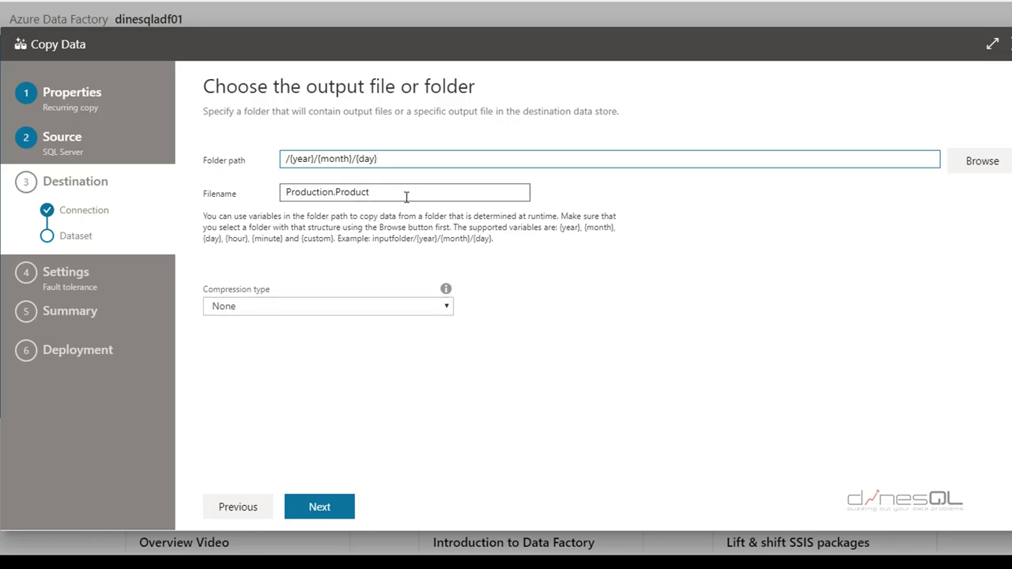
Set the year format of the output folder path to yyyy and continue to the file format settings.
left_click_drag(407, 196, 272, 197)
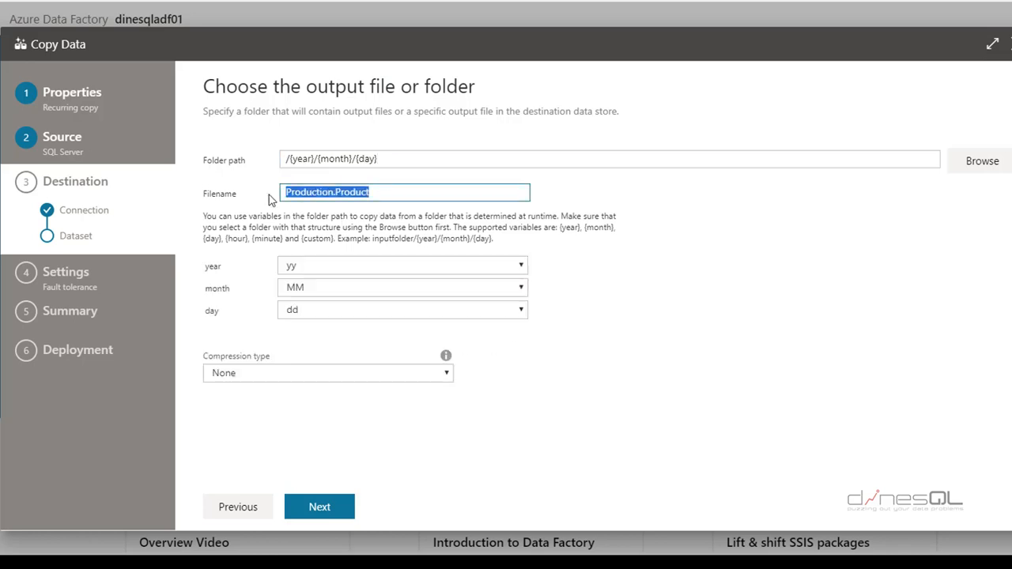
left_click(521, 269)
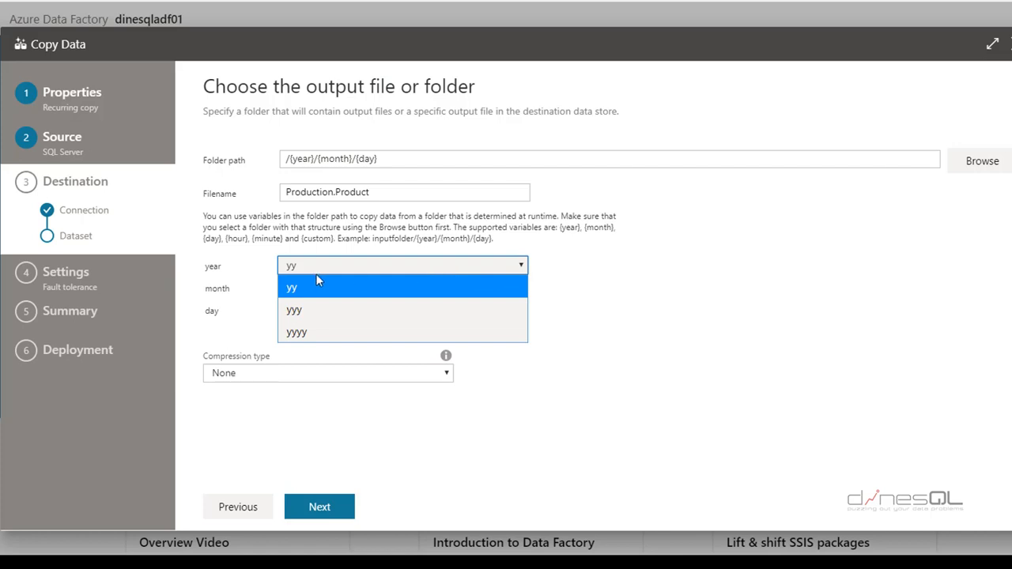
left_click(320, 334)
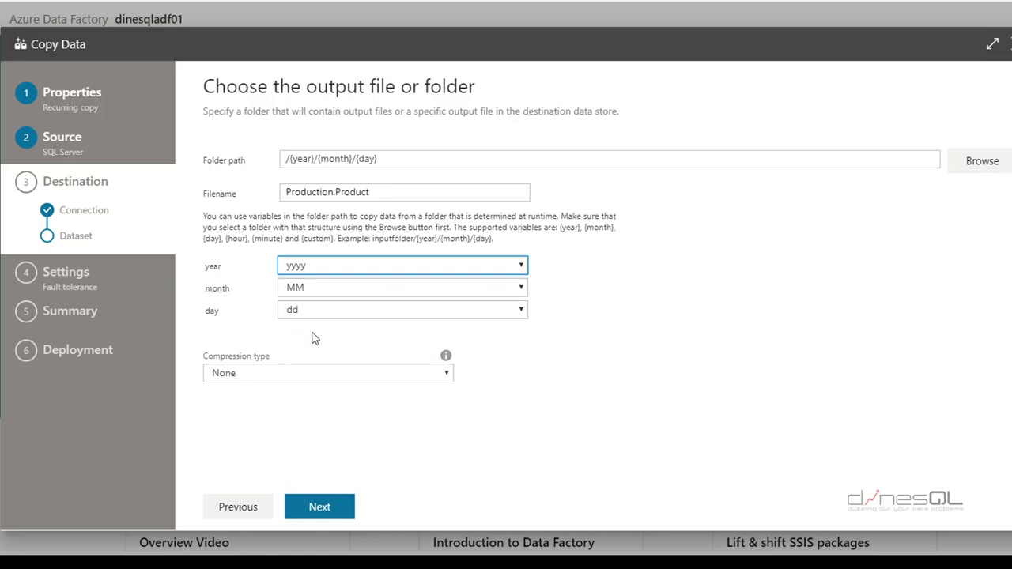
left_click(321, 507)
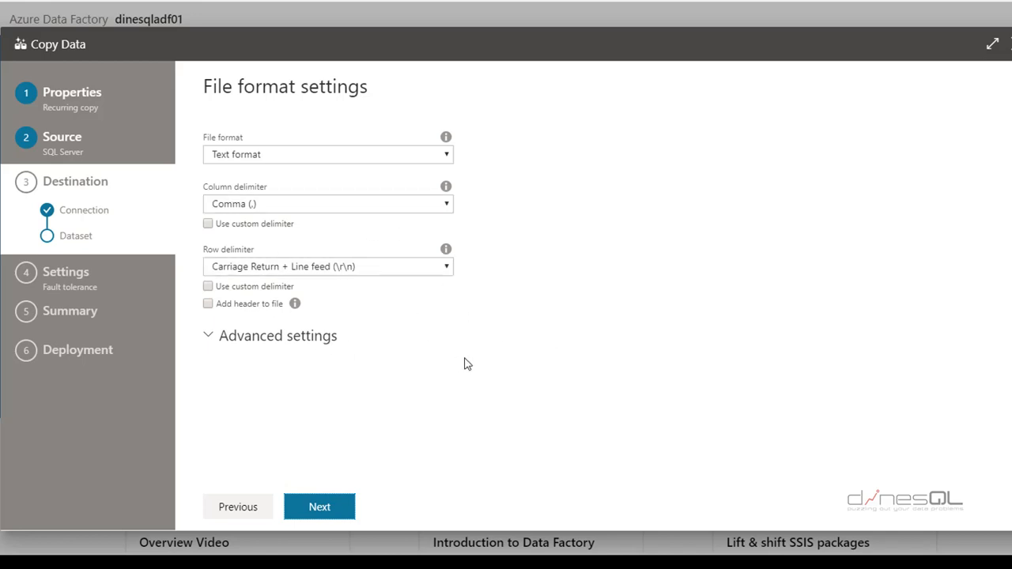
Keep the comma-delimited text format and set the fault tolerance action to Skip all incompatible rows, continuing to the summary.
left_click(330, 507)
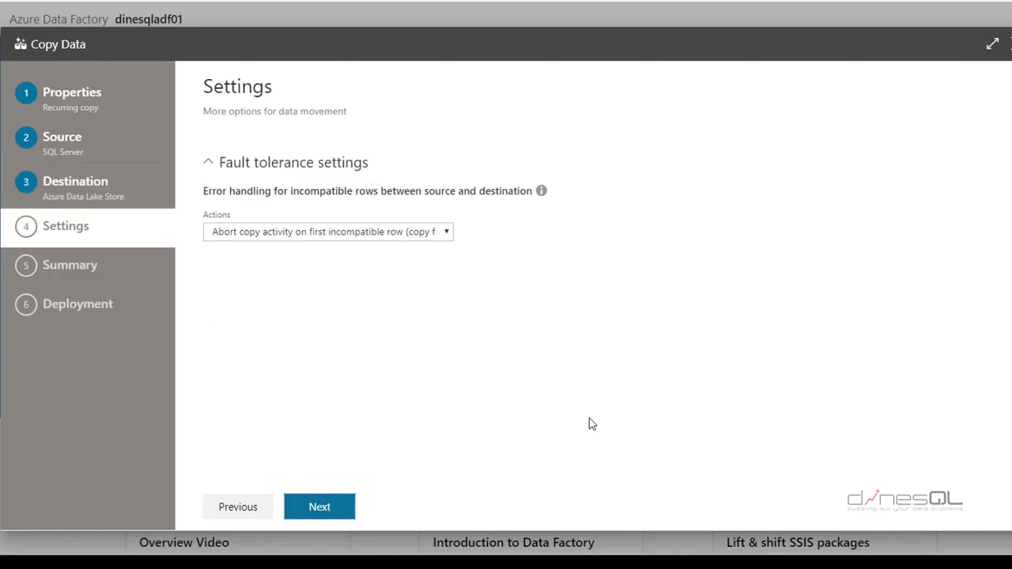
left_click(445, 232)
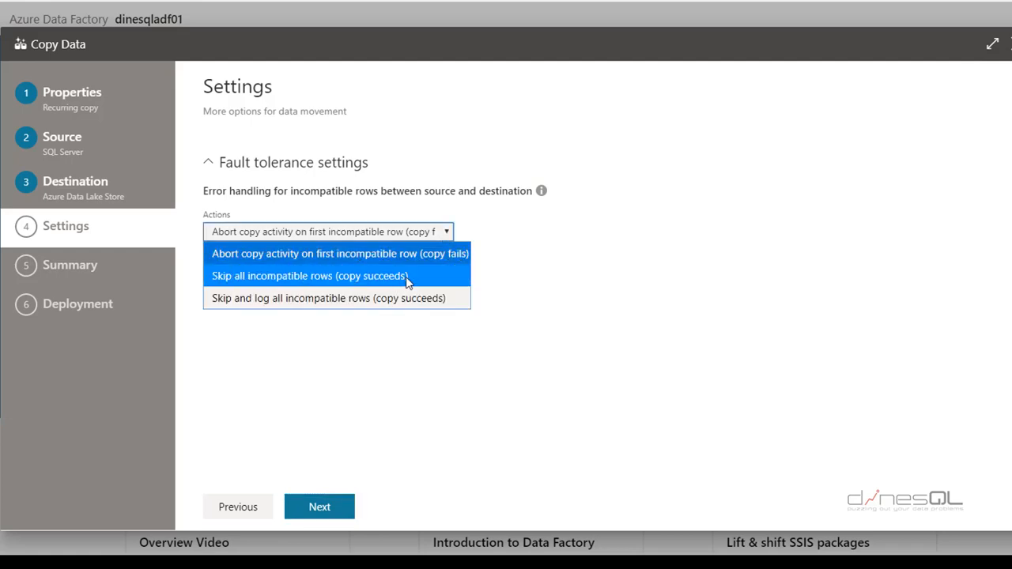
left_click(407, 280)
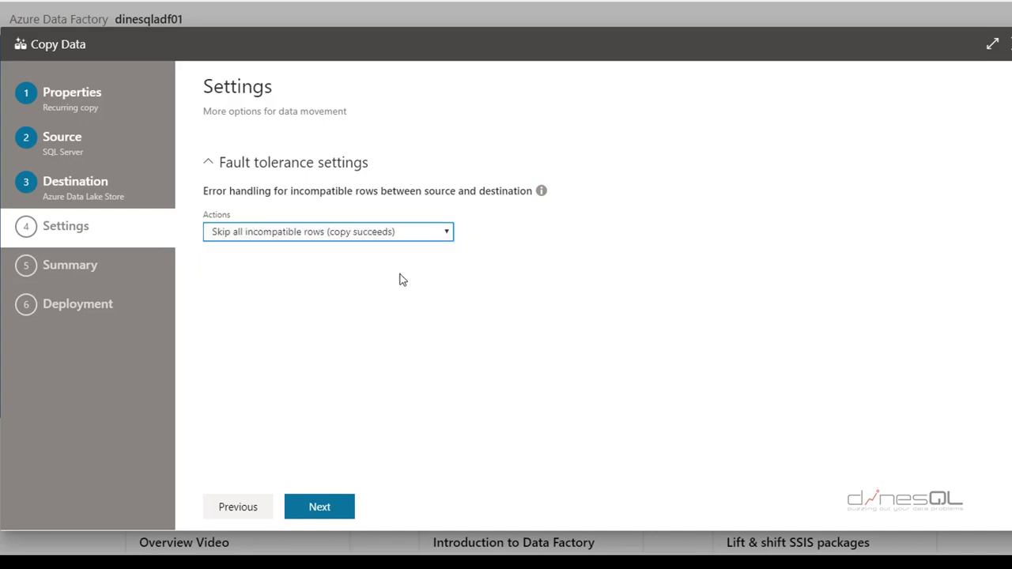
left_click(323, 507)
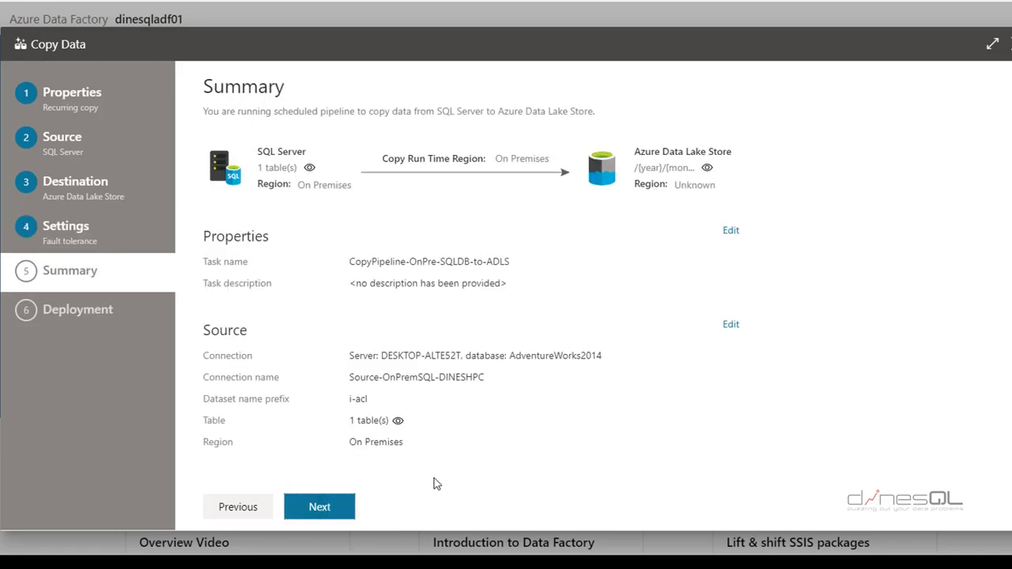
Deploy the copy pipeline and monitor its run, refreshing the pipeline runs list.
left_click(330, 508)
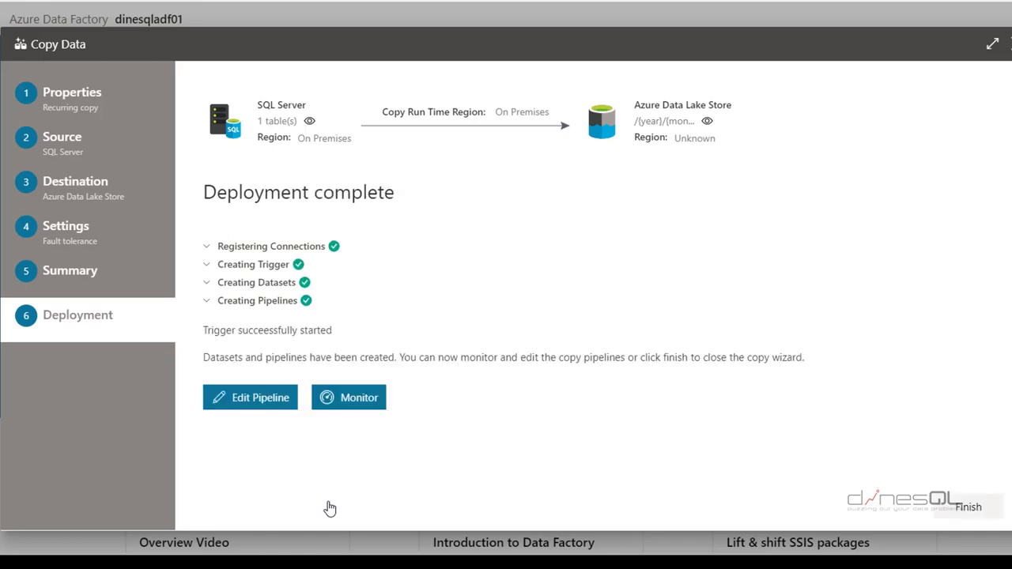
left_click(352, 397)
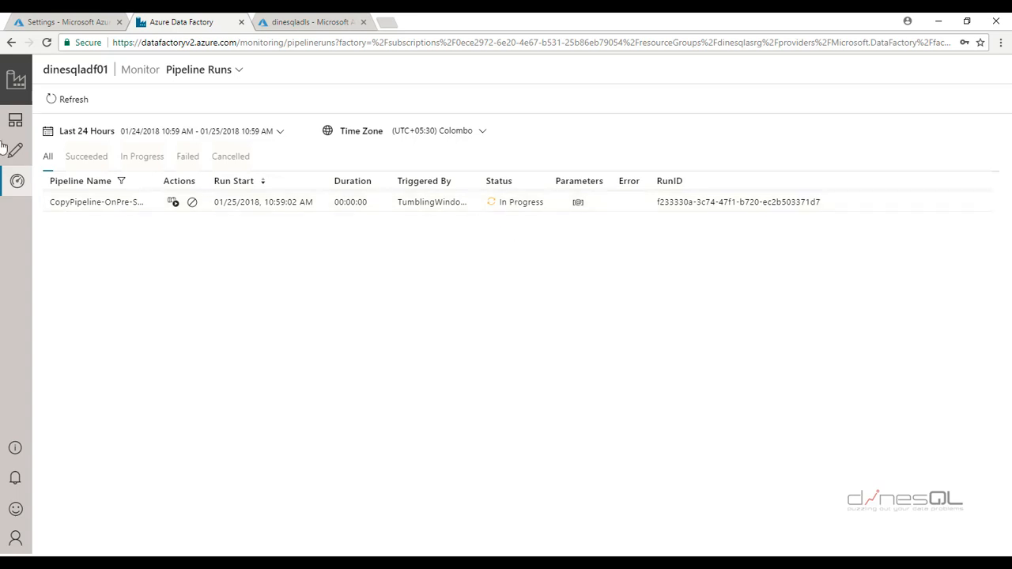
left_click(71, 103)
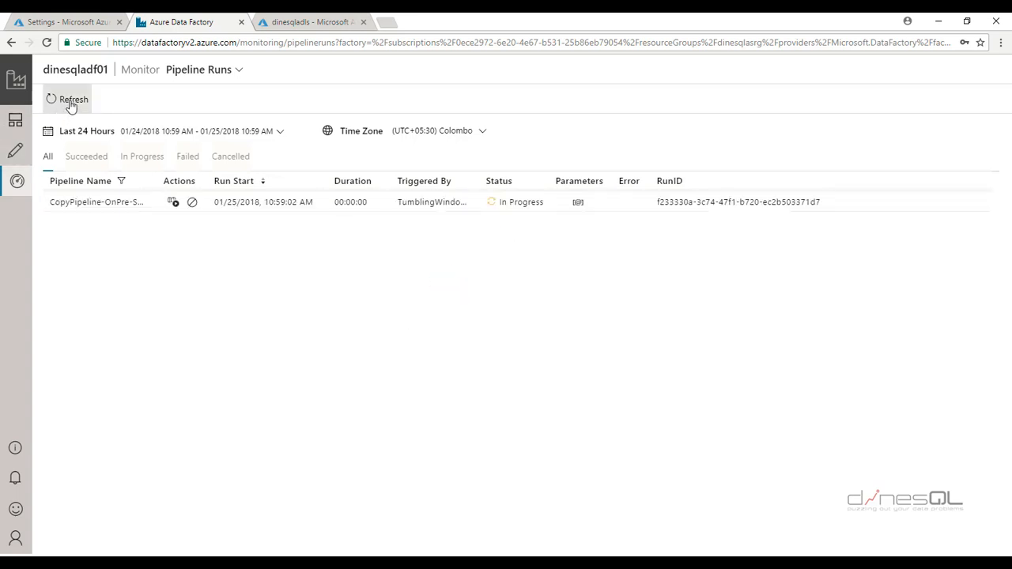
left_click(70, 104)
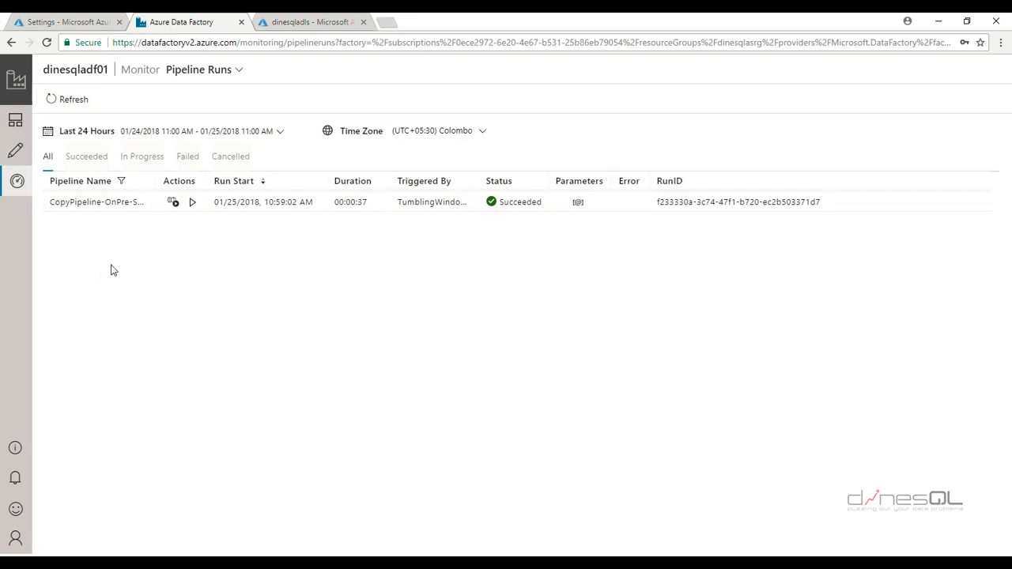
Browse the dinesqladls Data Lake Store to folder 2018/01/24 and preview the copied Production.Product file.
left_click(299, 22)
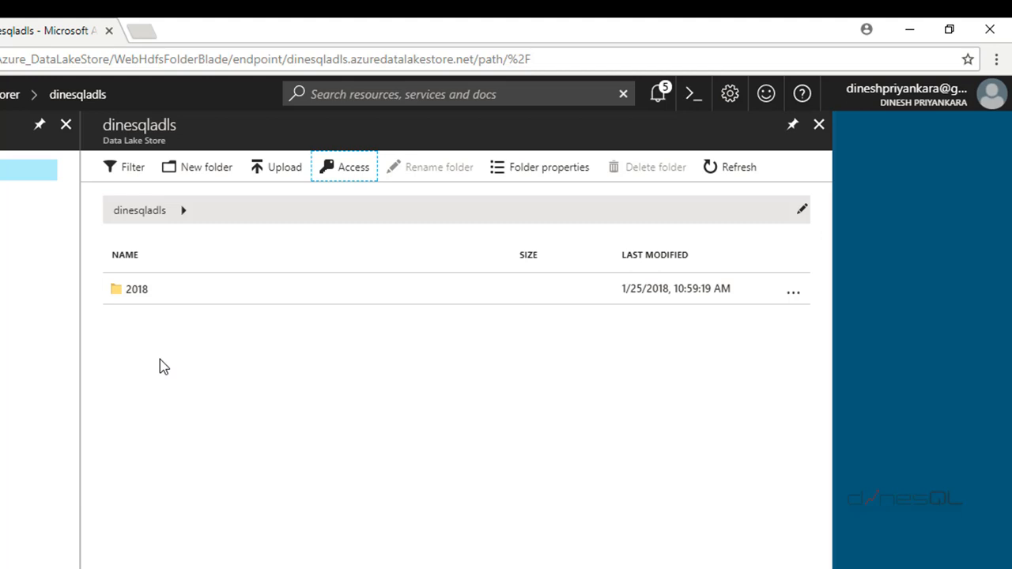
left_click(140, 294)
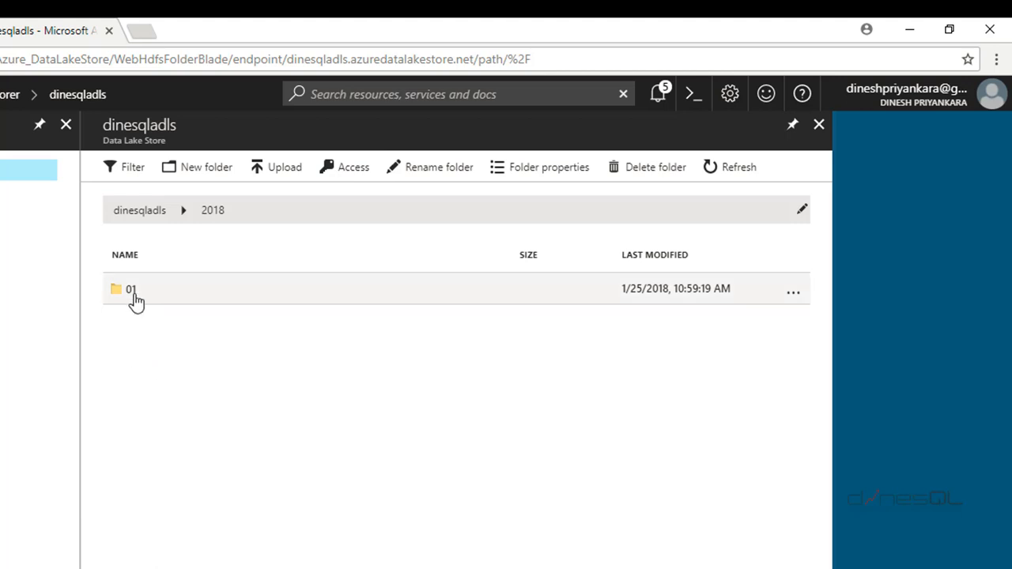
left_click(132, 295)
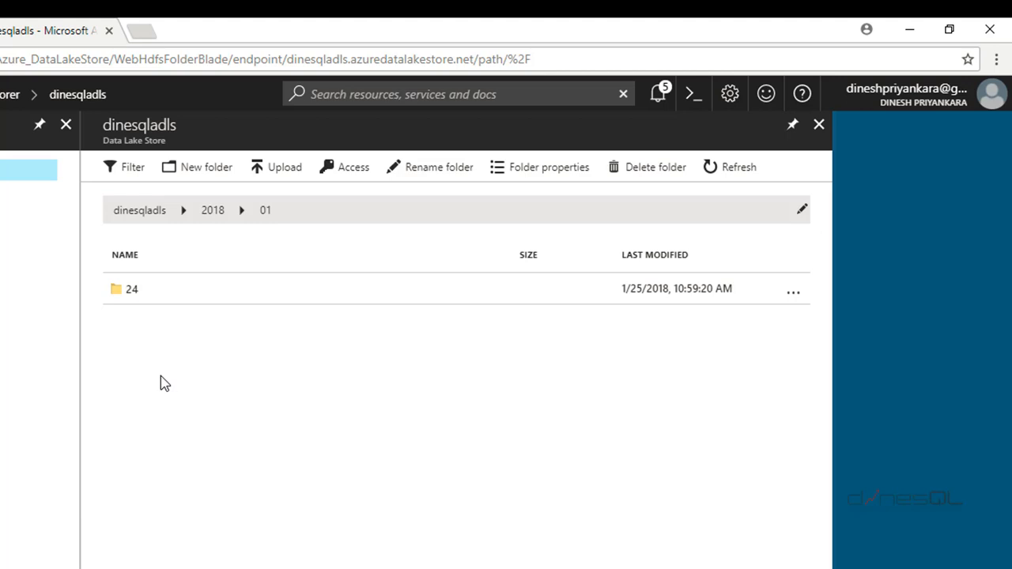
left_click(129, 292)
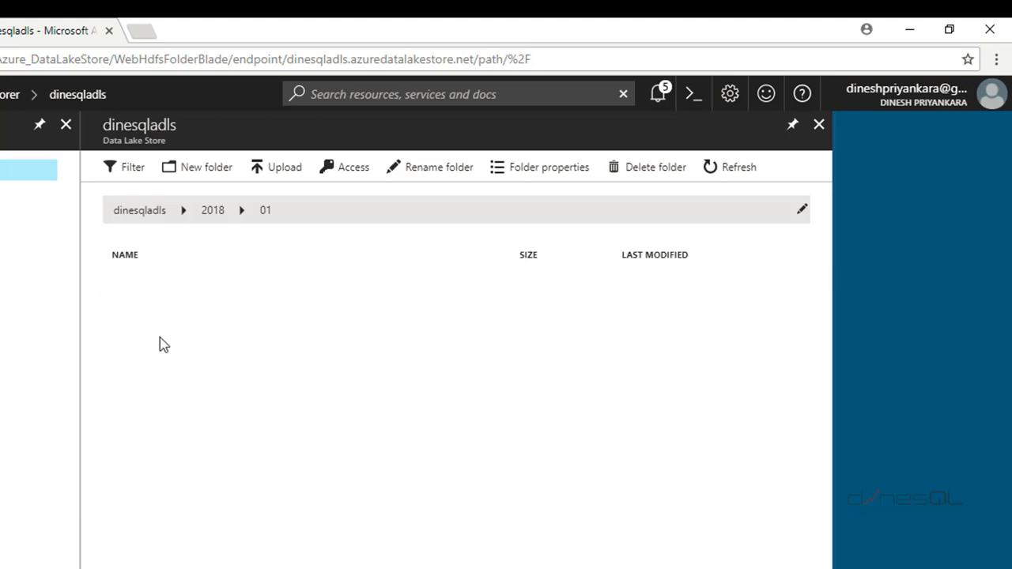
left_click(192, 300)
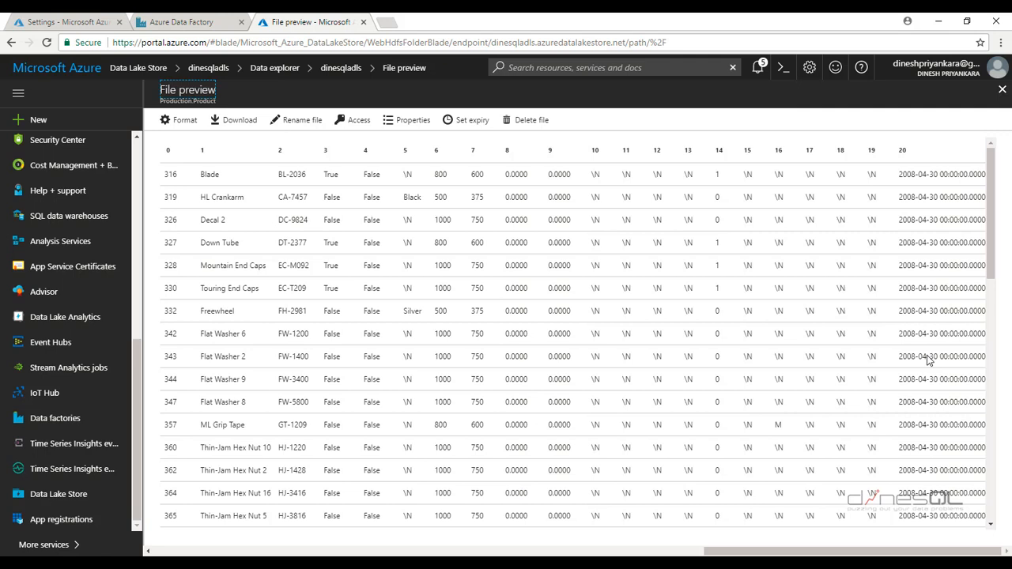
Open CopyPipeline-OnPre-SQLDB-to-ADLS in the Data Factory authoring view and examine its copy activity's source and sink settings.
left_click(199, 29)
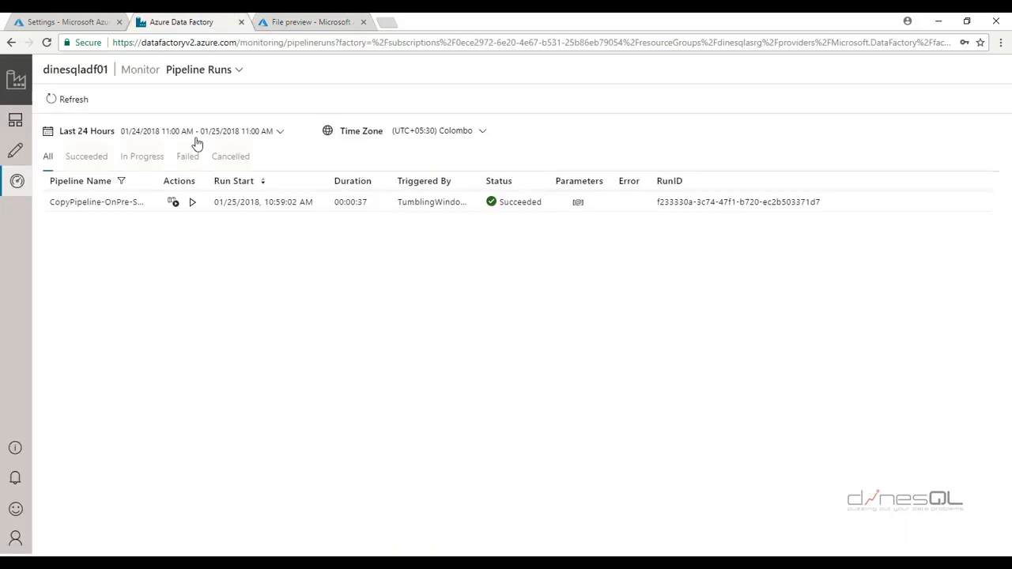
left_click(14, 154)
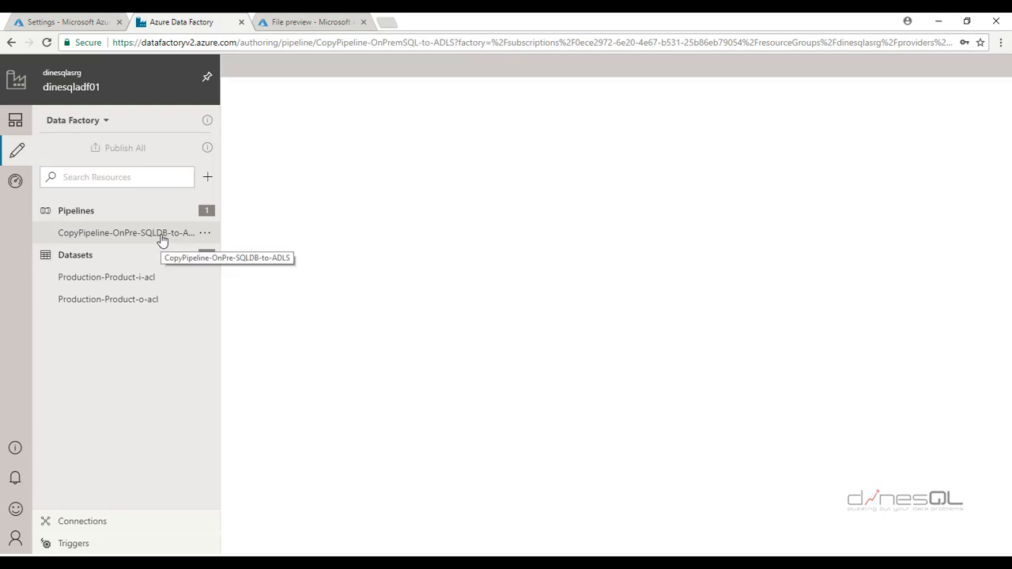
left_click(126, 233)
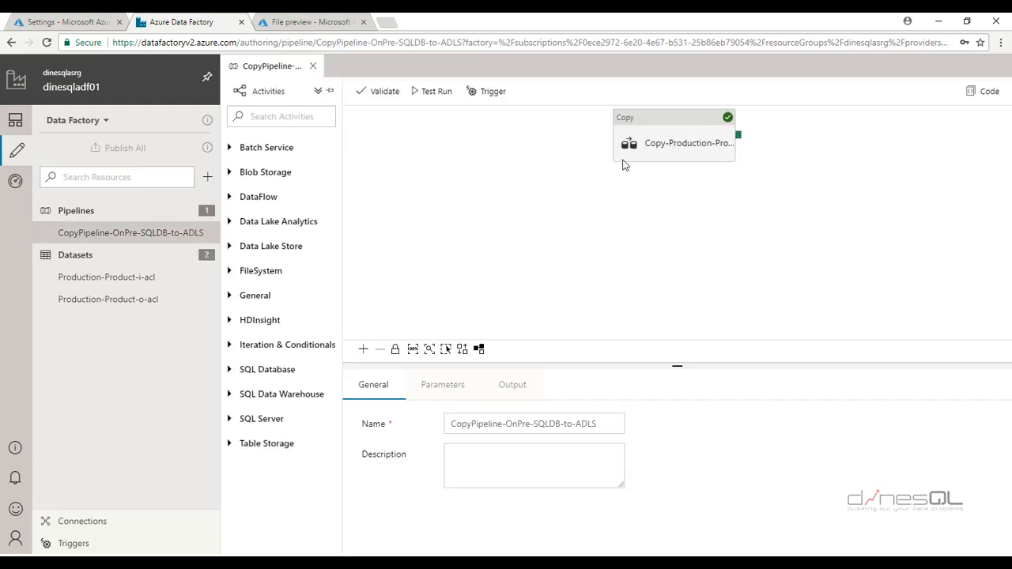
left_click(672, 124)
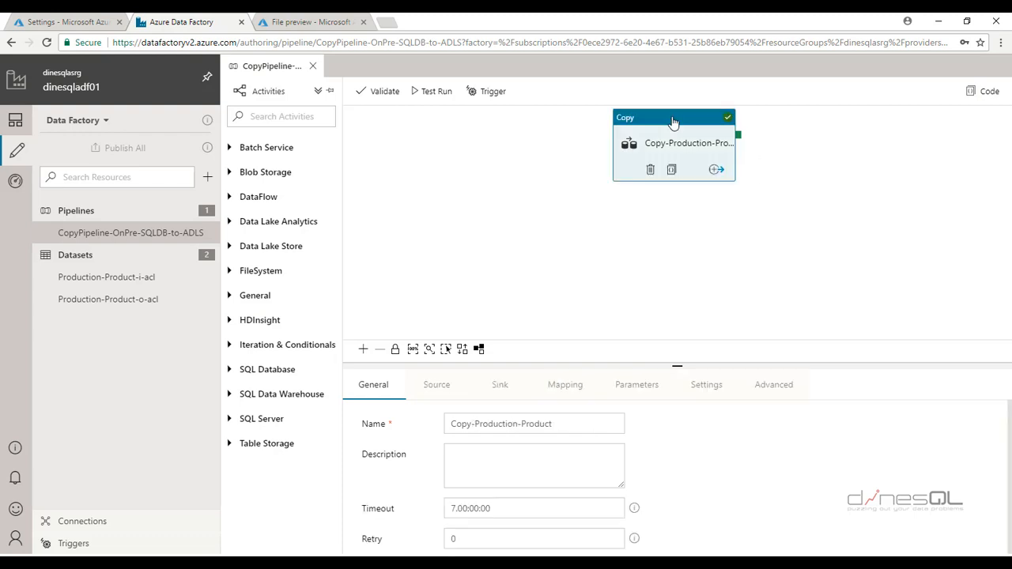
left_click(431, 387)
left_click(500, 386)
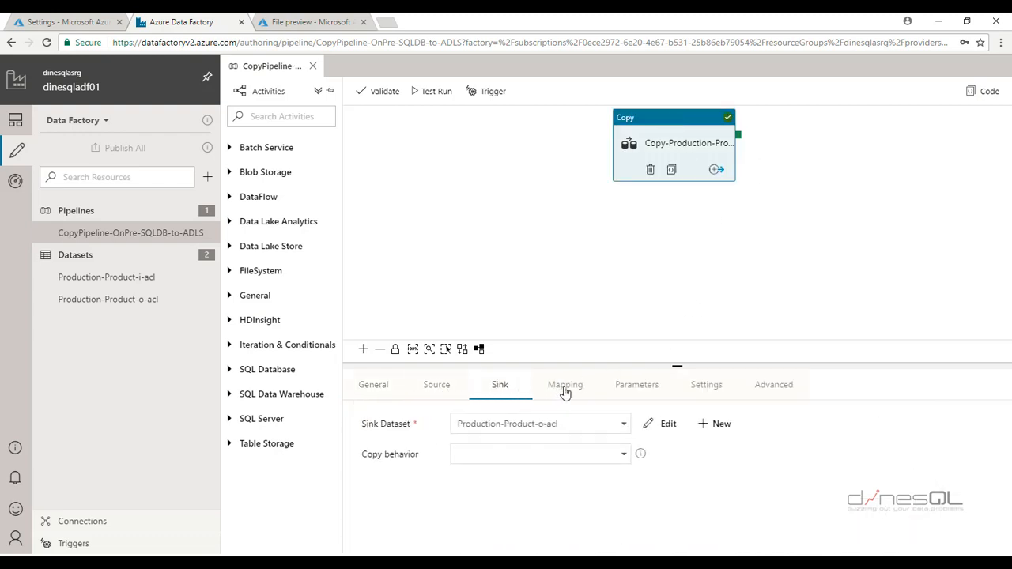